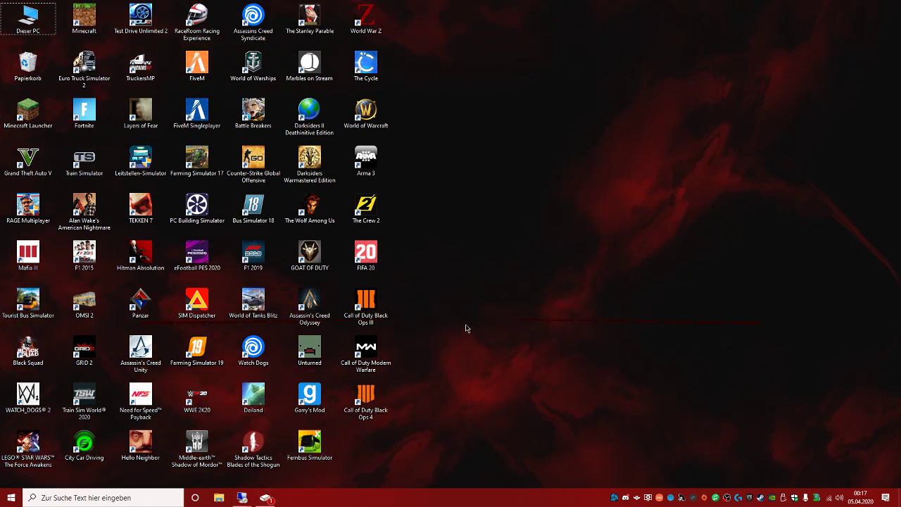
Switch to the 91.210.224.17 remote desktop session, view the contents of the VB folder on its desktop and close the folder.
{"action": "left_click", "coordinate": [241, 498]}
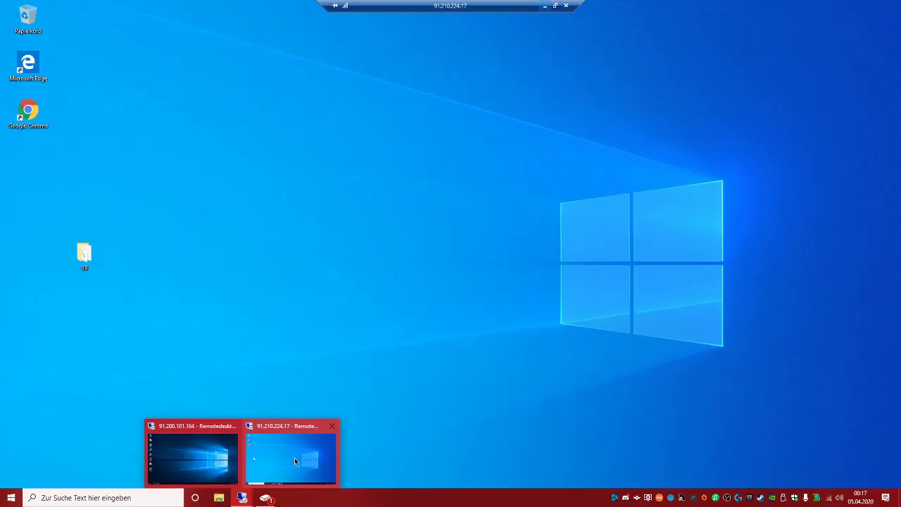
{"action": "mouse_move", "coordinate": [232, 452]}
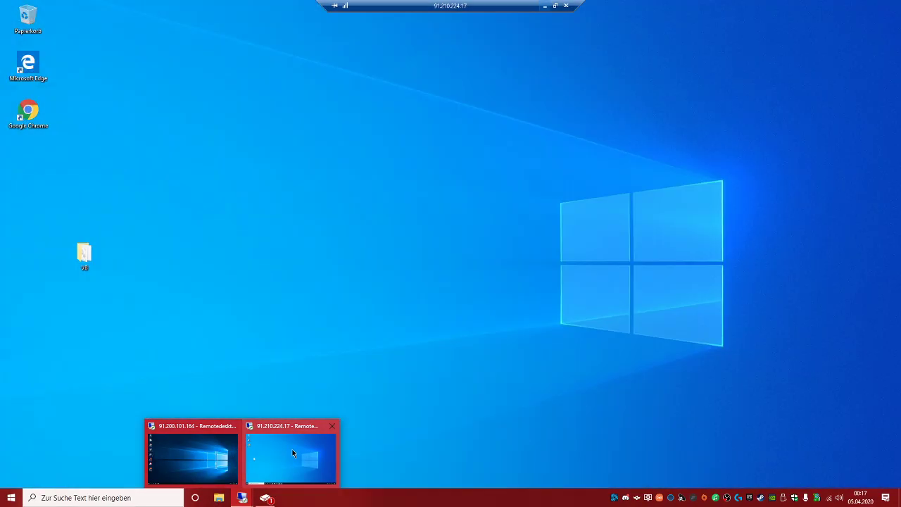
{"action": "left_click", "coordinate": [292, 449]}
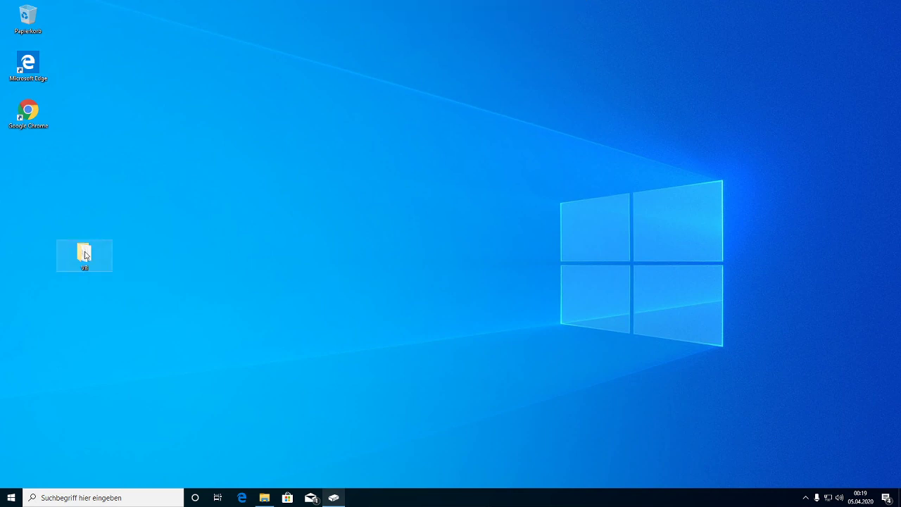
{"action": "double_click", "coordinate": [85, 255]}
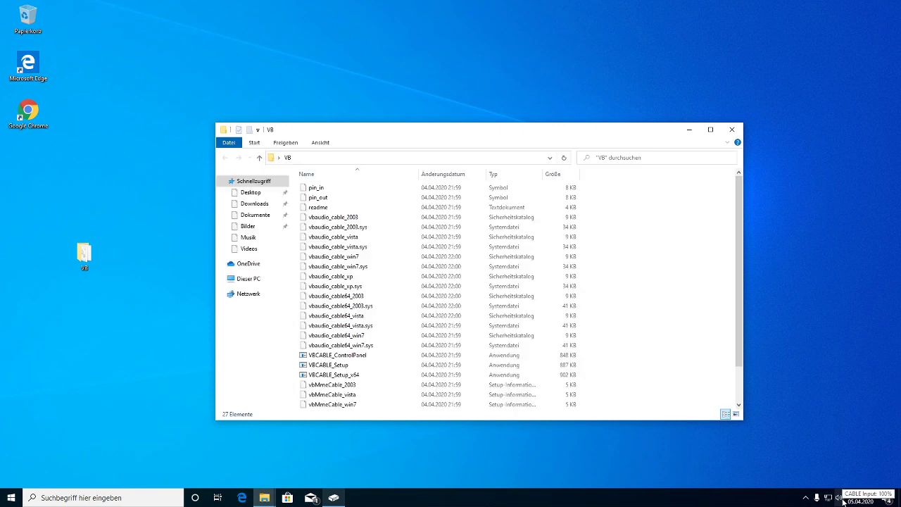
{"action": "left_click", "coordinate": [731, 130]}
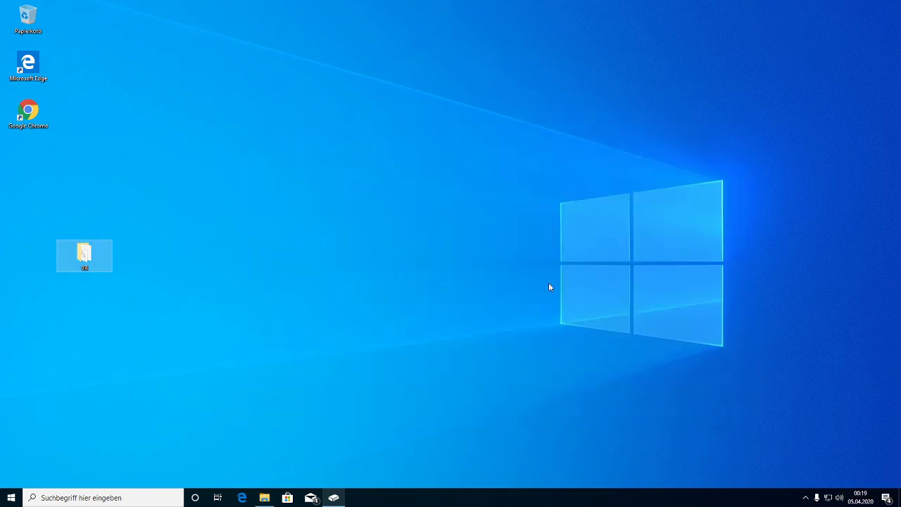
View the shared party in Xbox Konsole-Begleiter in the remote session and on the local computer.
{"action": "left_click", "coordinate": [341, 496]}
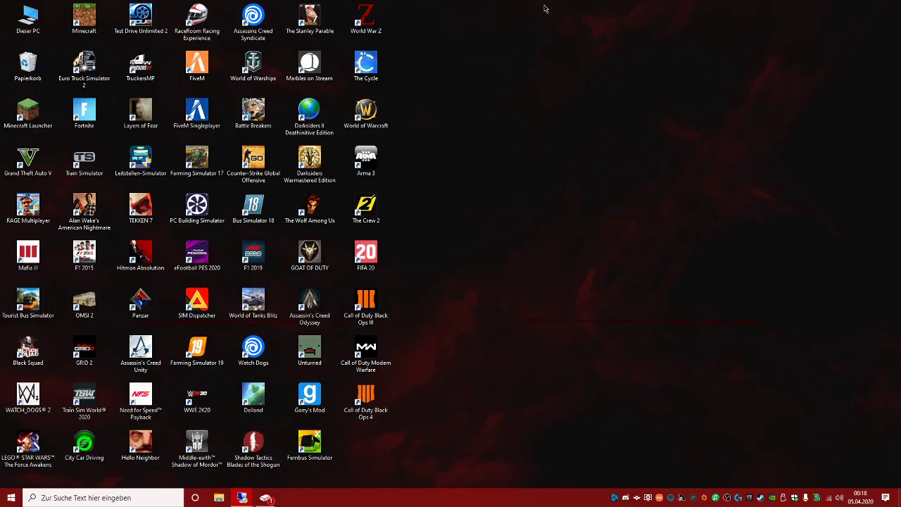
{"action": "left_click", "coordinate": [265, 498]}
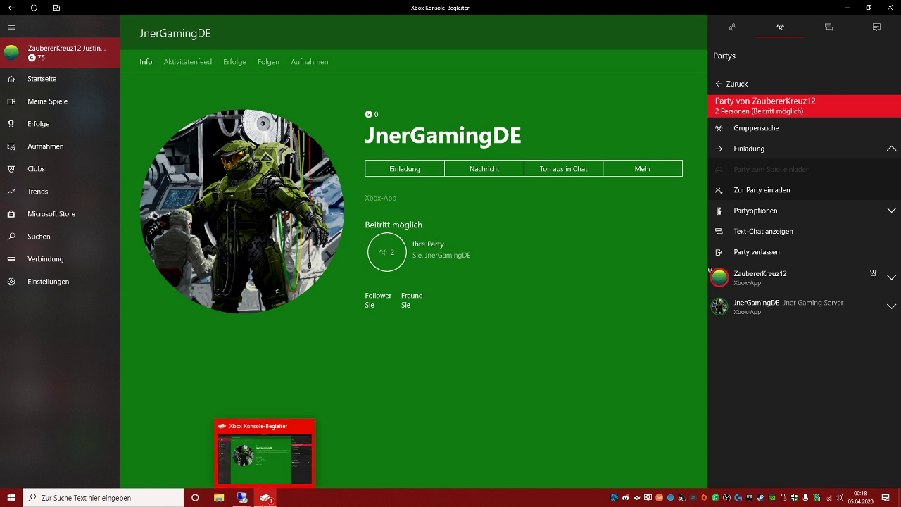
{"action": "left_click", "coordinate": [266, 498]}
{"action": "left_click", "coordinate": [303, 461]}
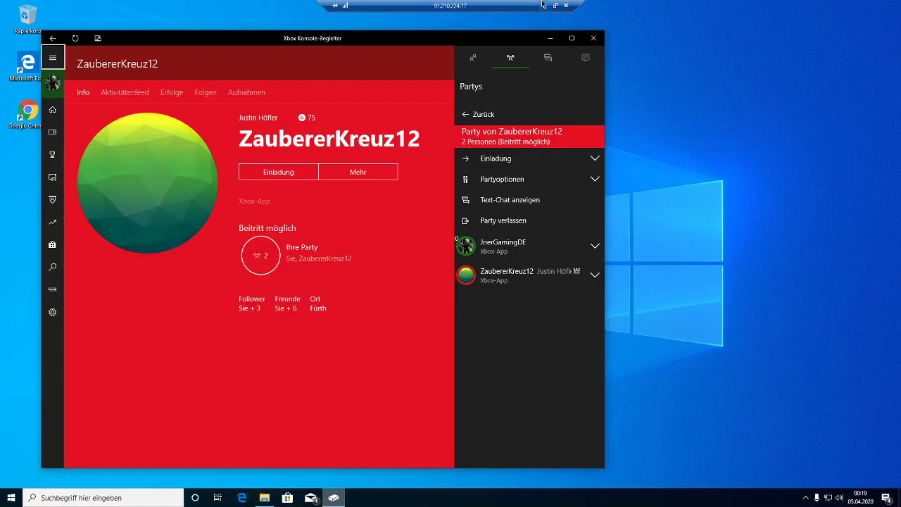
Check the remote session's active playback device and volume, and move the Xbox Konsole-Begleiter window clear of the desktop icons.
{"action": "left_click", "coordinate": [839, 497]}
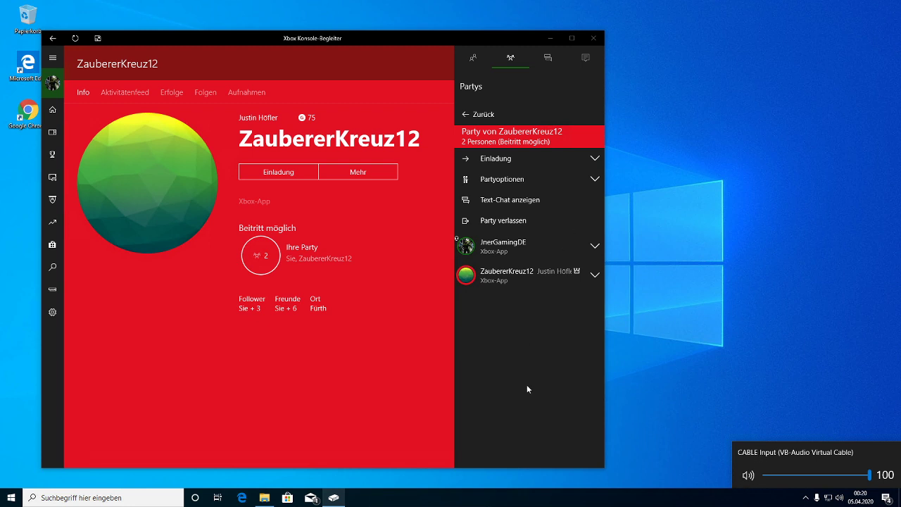
{"action": "left_click", "coordinate": [799, 399]}
{"action": "left_click_drag", "start_coordinate": [341, 40], "coordinate": [458, 29]}
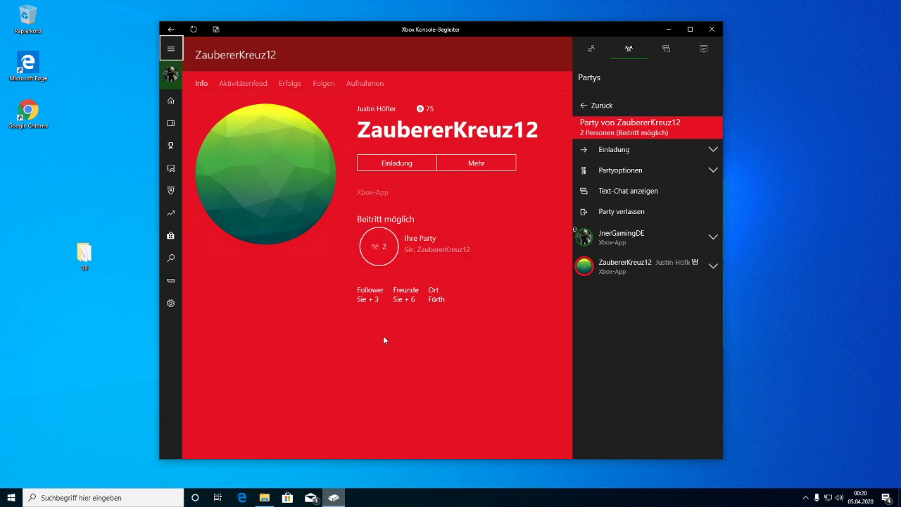
{"action": "double_click", "coordinate": [28, 113]}
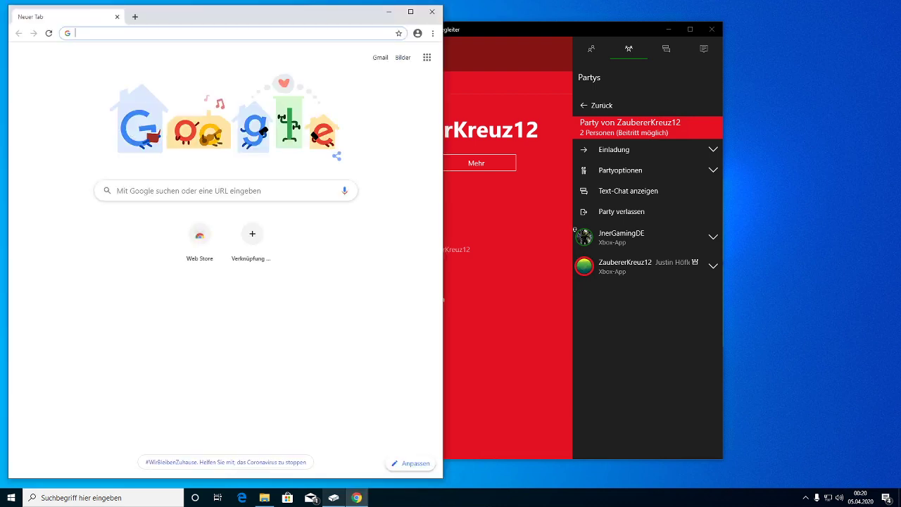
{"action": "type", "text": "youtube"}
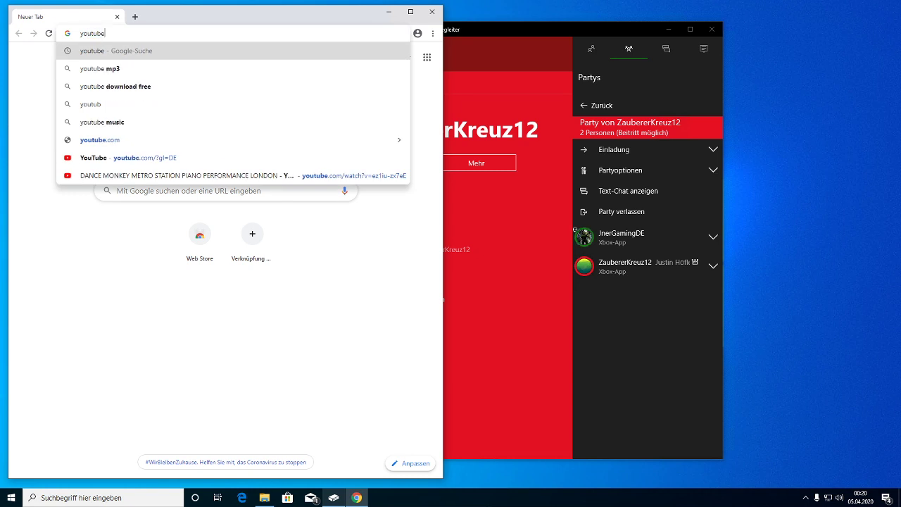
{"action": "key", "text": "Return"}
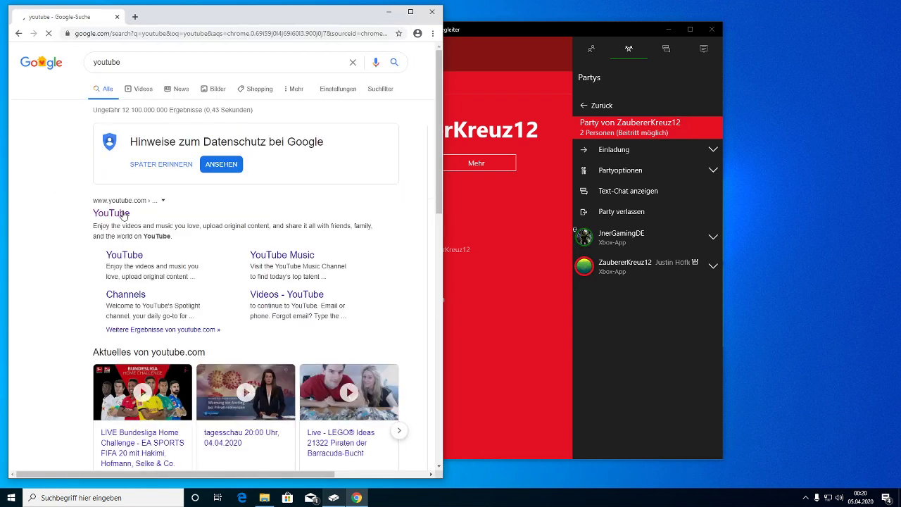
{"action": "left_click", "coordinate": [123, 214]}
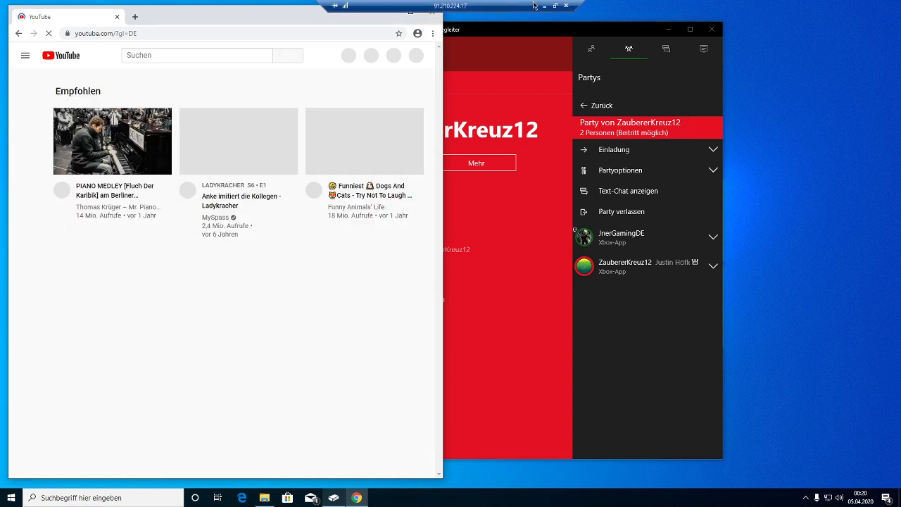
{"action": "left_click", "coordinate": [433, 14]}
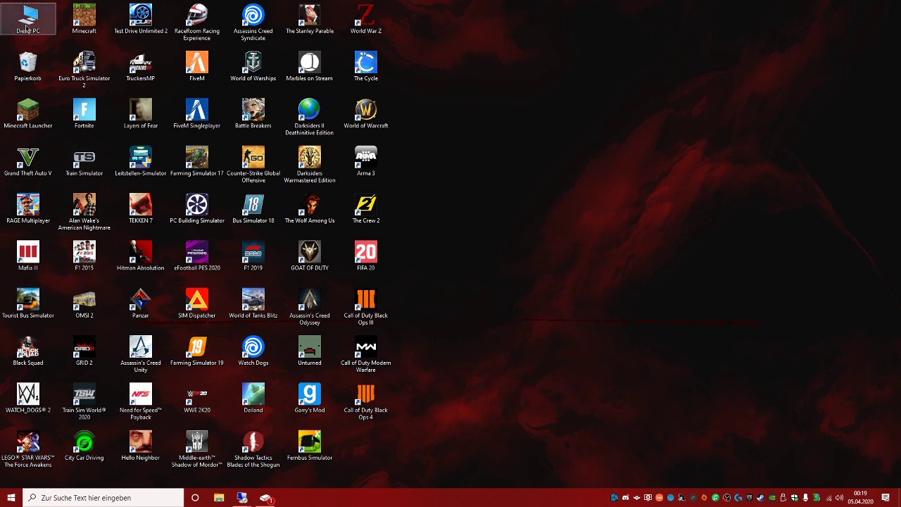
Copy the "y2mate.com - adam_l_kid_babes_anatomy" MP3 from the local MUSIK UVM (E:) drive to the 91.210.224.17 session's desktop.
{"action": "key", "text": "super+e"}
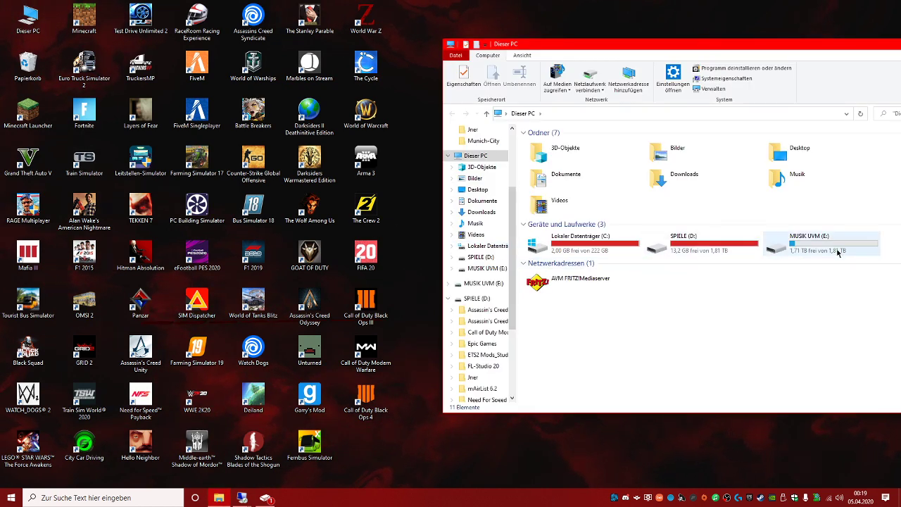
{"action": "double_click", "coordinate": [809, 240]}
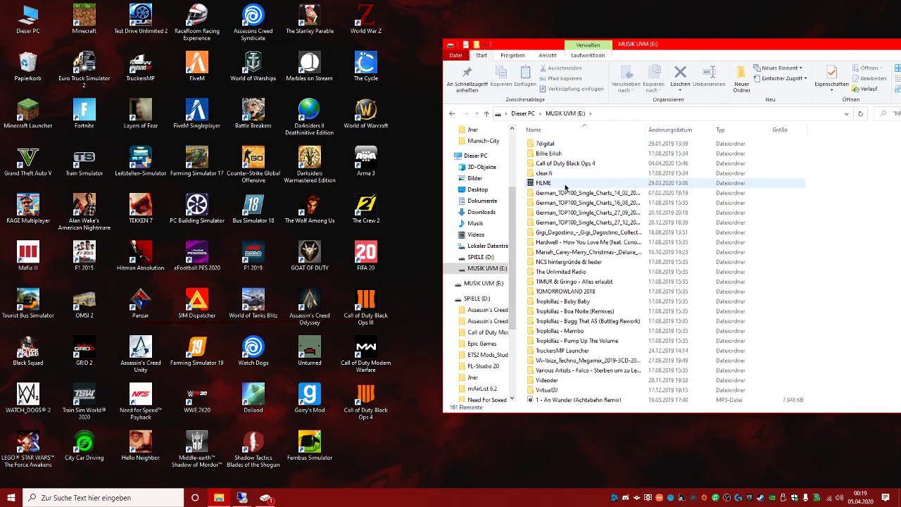
{"action": "scroll", "coordinate": [580, 314], "scroll_direction": "down", "scroll_amount": 5}
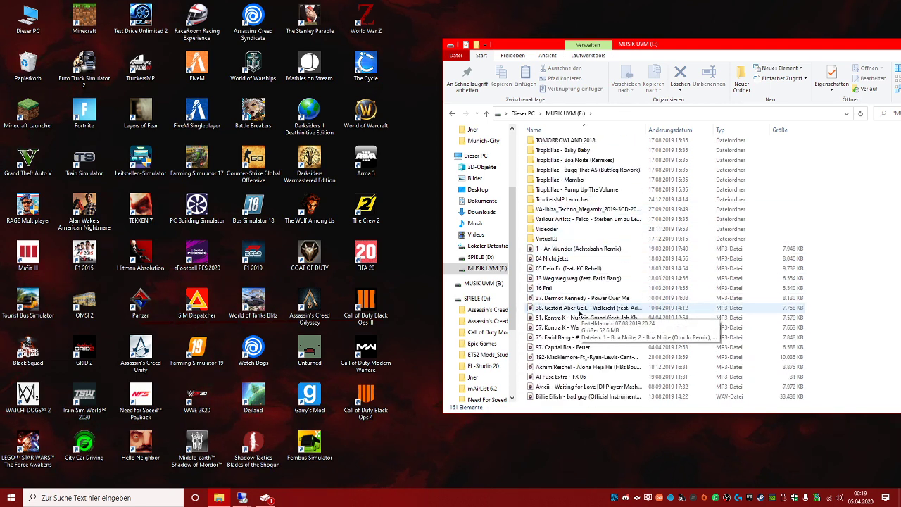
{"action": "scroll", "coordinate": [588, 288], "scroll_direction": "down", "scroll_amount": 7}
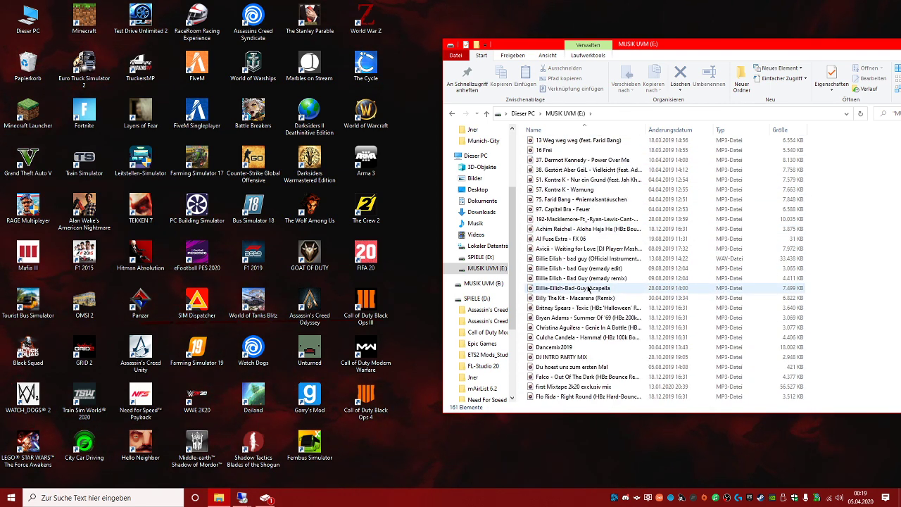
{"action": "scroll", "coordinate": [591, 358], "scroll_direction": "down", "scroll_amount": 7}
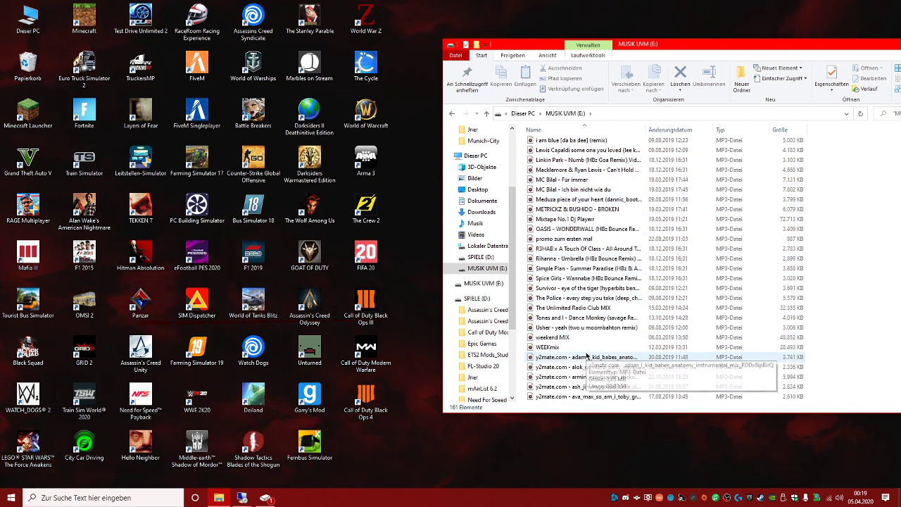
{"action": "left_click", "coordinate": [591, 357]}
{"action": "mouse_move", "coordinate": [241, 497]}
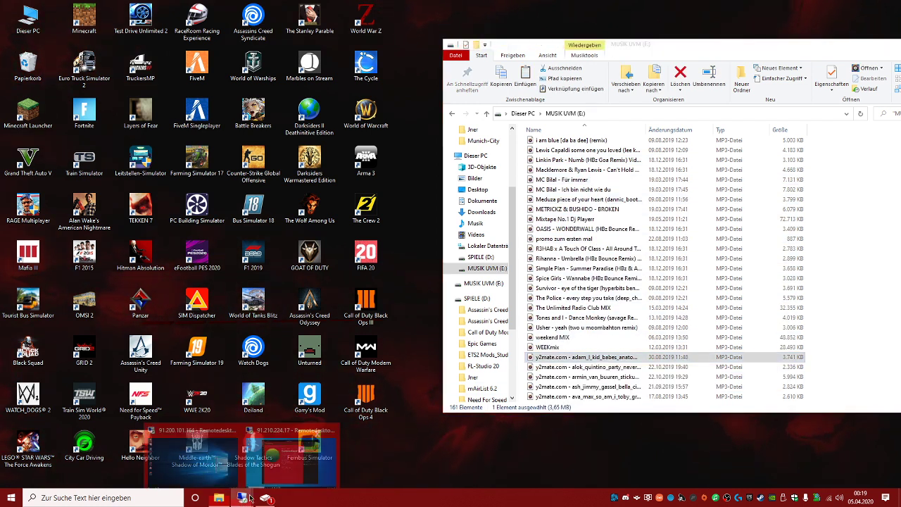
{"action": "left_click", "coordinate": [194, 450]}
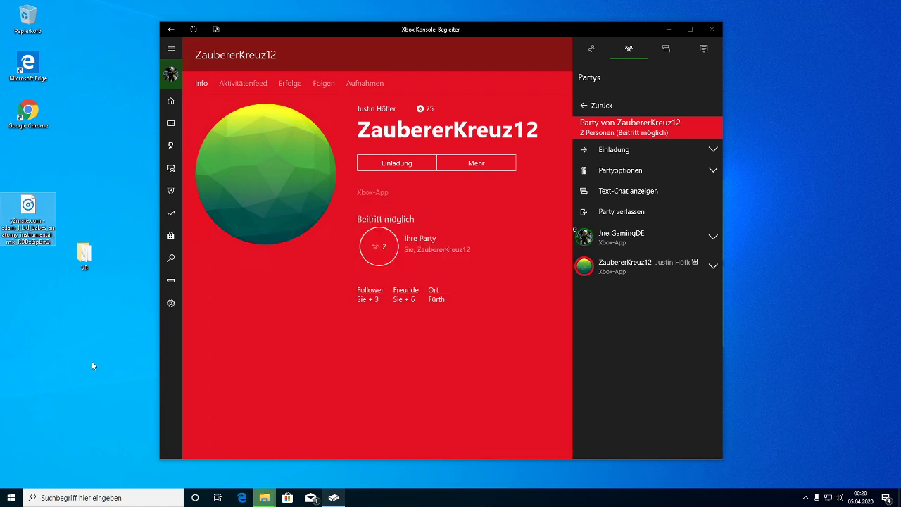
Play the copied MP3 in Groove-Musik on the remote desktop and turn the player volume down to a low level.
{"action": "double_click", "coordinate": [42, 208]}
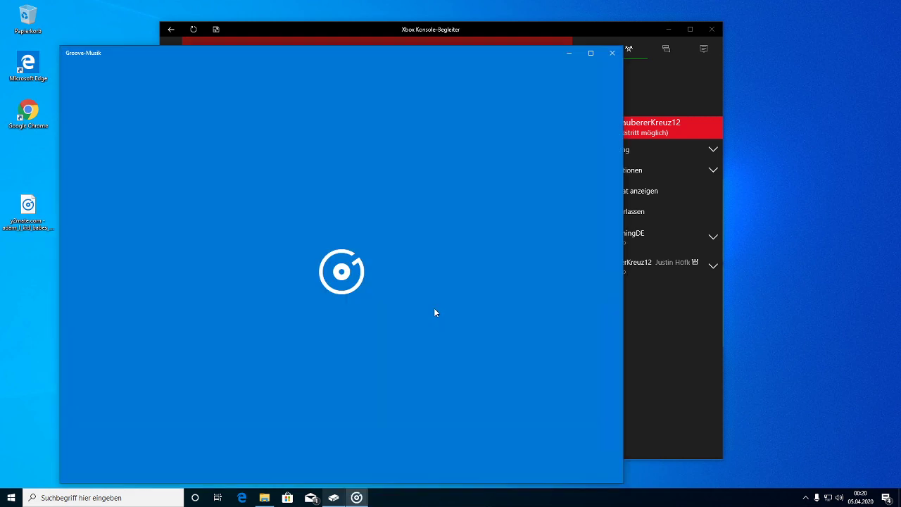
{"action": "left_click_drag", "start_coordinate": [358, 52], "coordinate": [300, 21]}
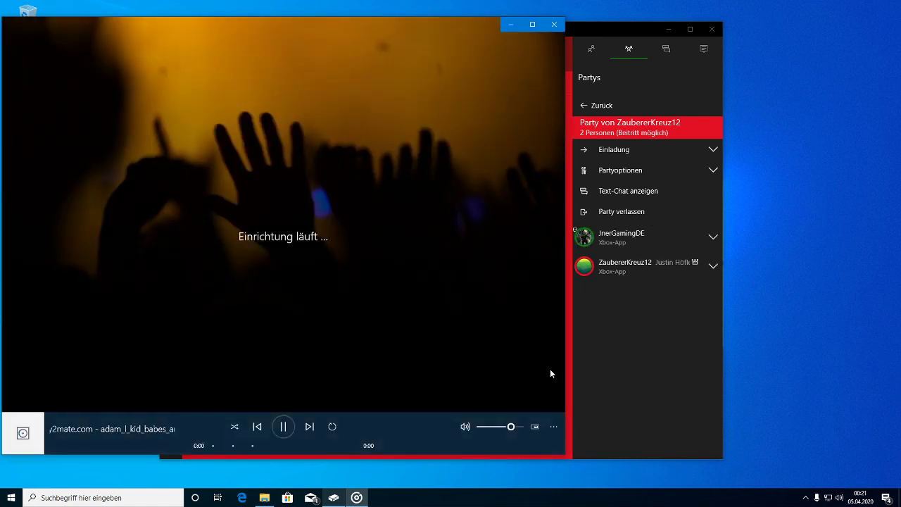
{"action": "mouse_move", "coordinate": [510, 428]}
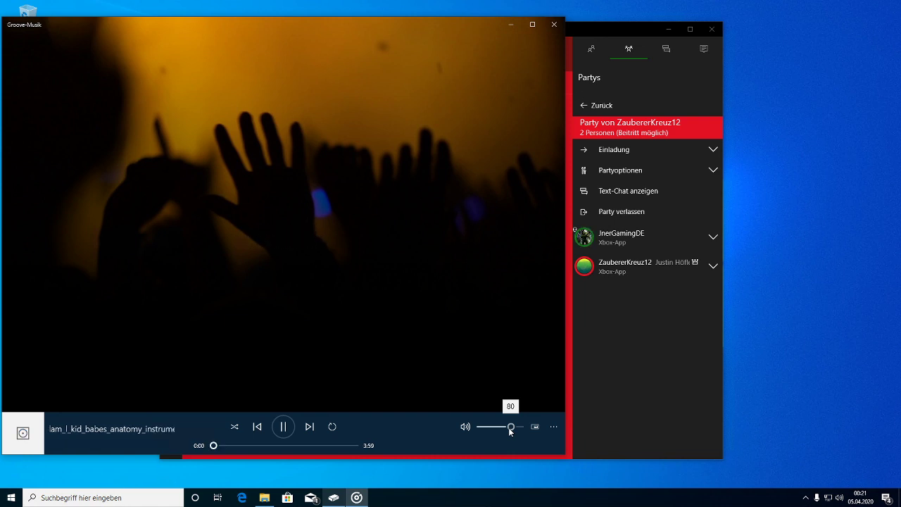
{"action": "left_click_drag", "start_coordinate": [511, 431], "coordinate": [483, 430]}
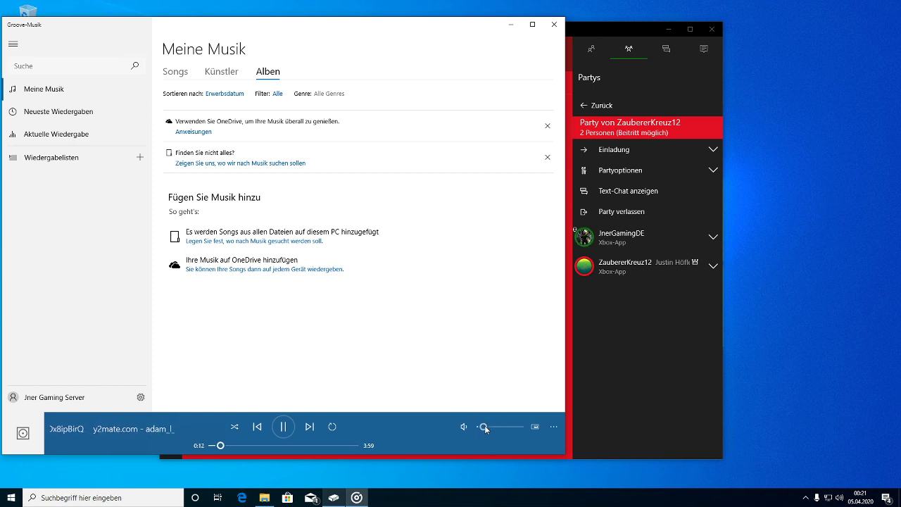
Lower the remote system volume to 96, restore it to 100, and pause the song in Groove-Musik.
{"action": "key", "text": "XF86AudioLowerVolume"}
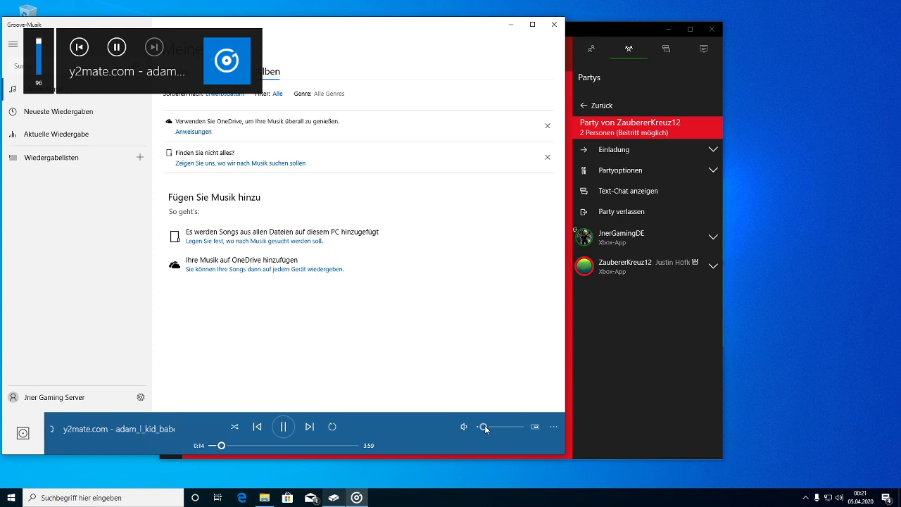
{"action": "key", "text": "XF86AudioRaiseVolume"}
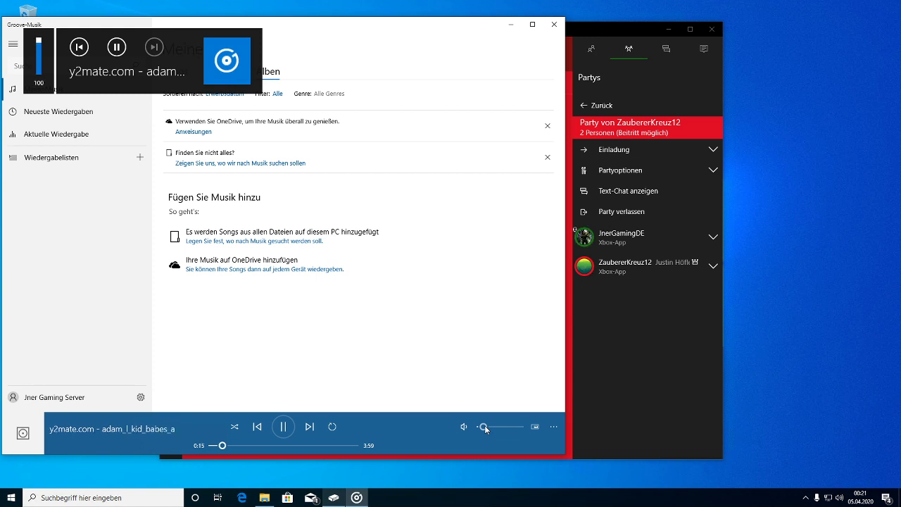
{"action": "left_click", "coordinate": [286, 424]}
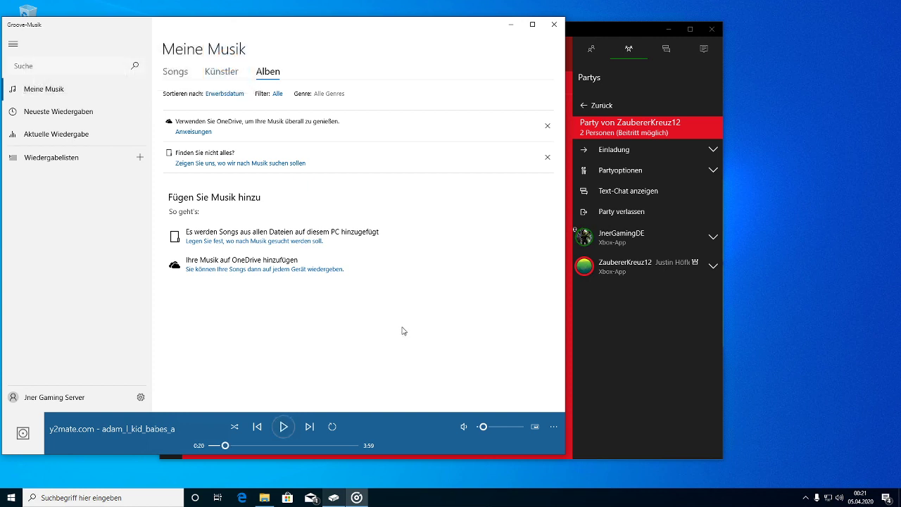
{"action": "key", "text": "XF86AudioPlay"}
{"action": "key", "text": "XF86AudioPlay"}
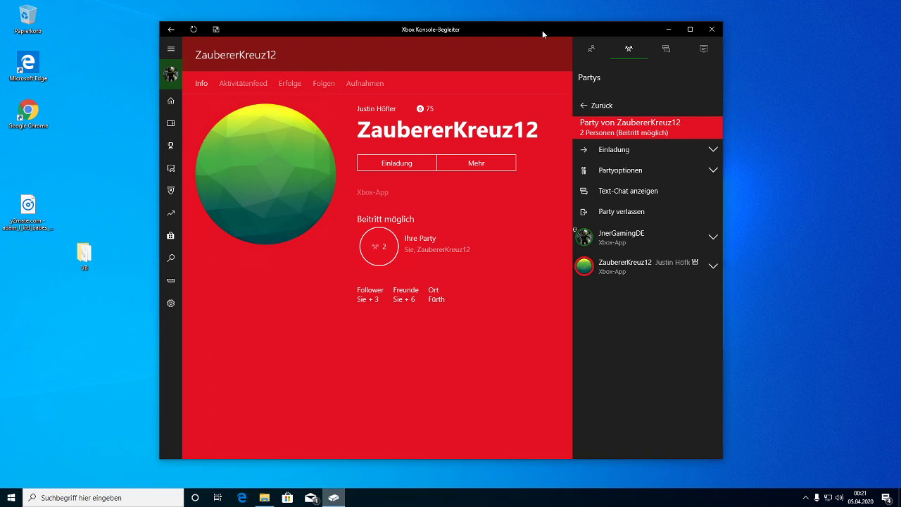
Delete the copied MP3 from the remote desktop and reposition the Xbox Konsole-Begleiter window.
{"action": "left_click_drag", "start_coordinate": [545, 31], "coordinate": [512, 30]}
{"action": "left_click_drag", "start_coordinate": [48, 229], "coordinate": [23, 7]}
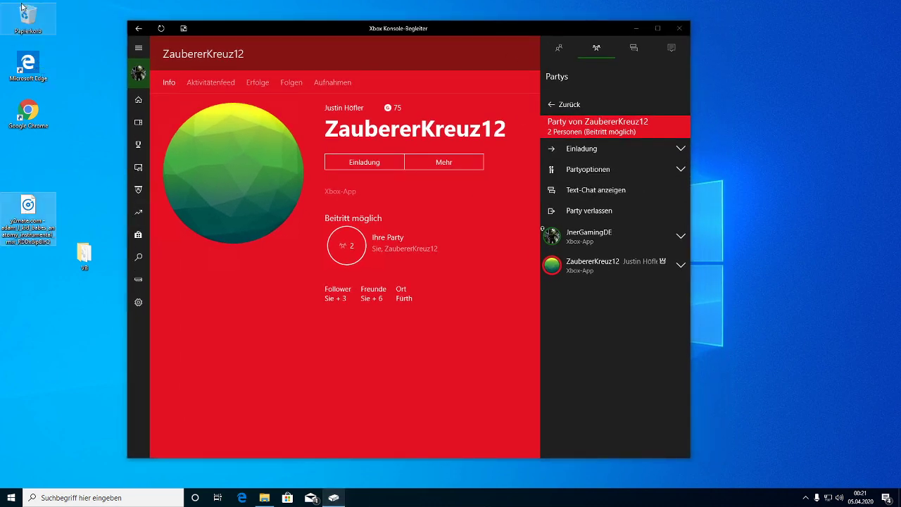
{"action": "left_click_drag", "start_coordinate": [352, 29], "coordinate": [372, 31]}
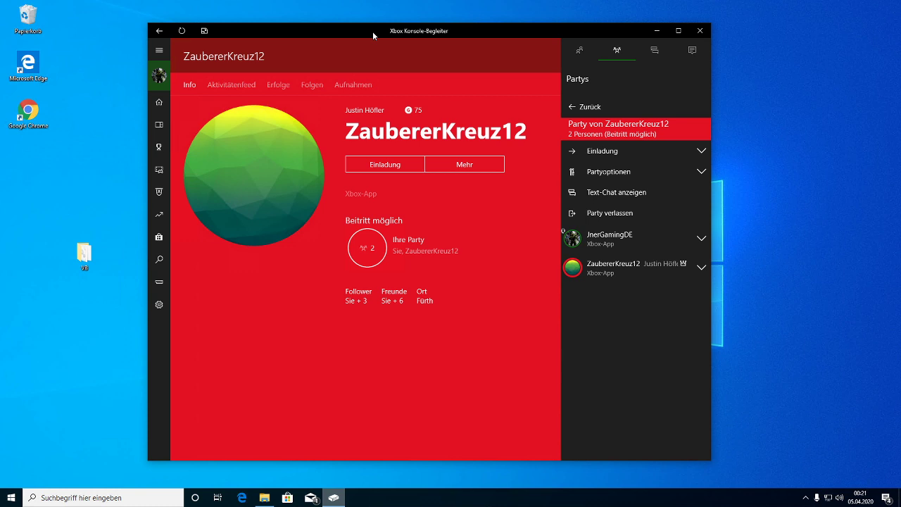
Minimize Xbox Konsole-Begleiter and the remote session to return to the local desktop.
{"action": "left_click", "coordinate": [656, 30]}
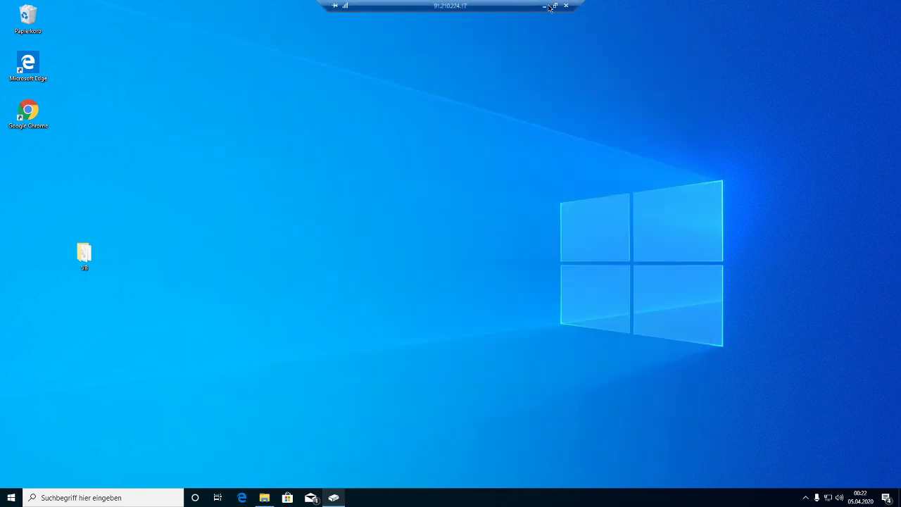
{"action": "left_click", "coordinate": [544, 6]}
{"action": "mouse_move", "coordinate": [234, 499]}
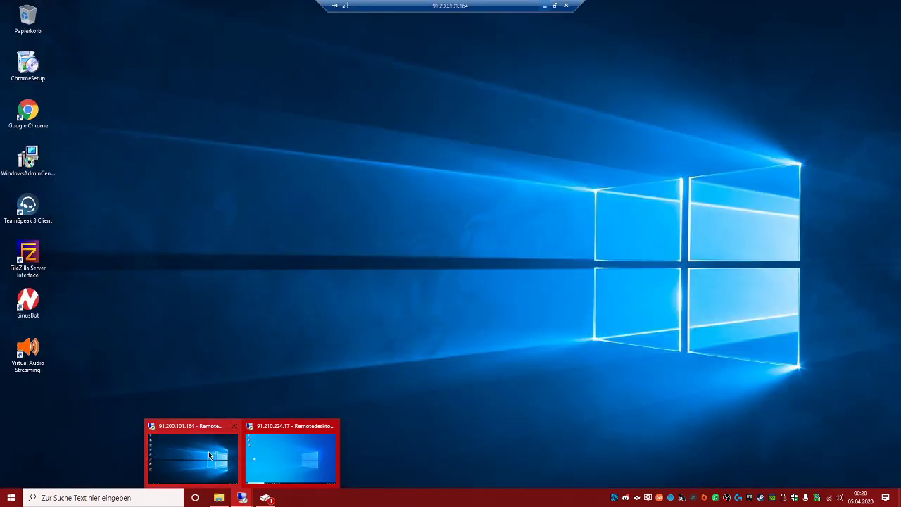
{"action": "mouse_move", "coordinate": [275, 455]}
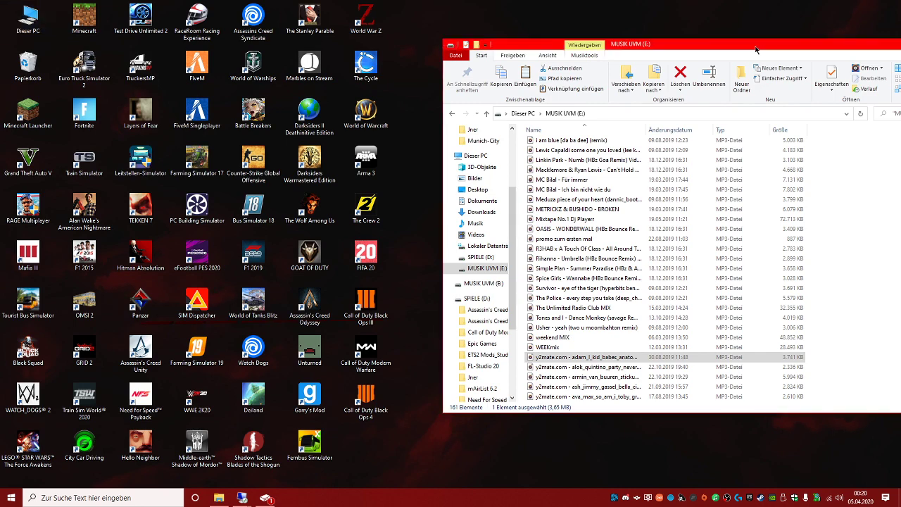
Close the MUSIK UVM (E:) folder window to clear the local desktop.
{"action": "left_click_drag", "start_coordinate": [704, 44], "coordinate": [446, 60]}
{"action": "left_click", "coordinate": [707, 60]}
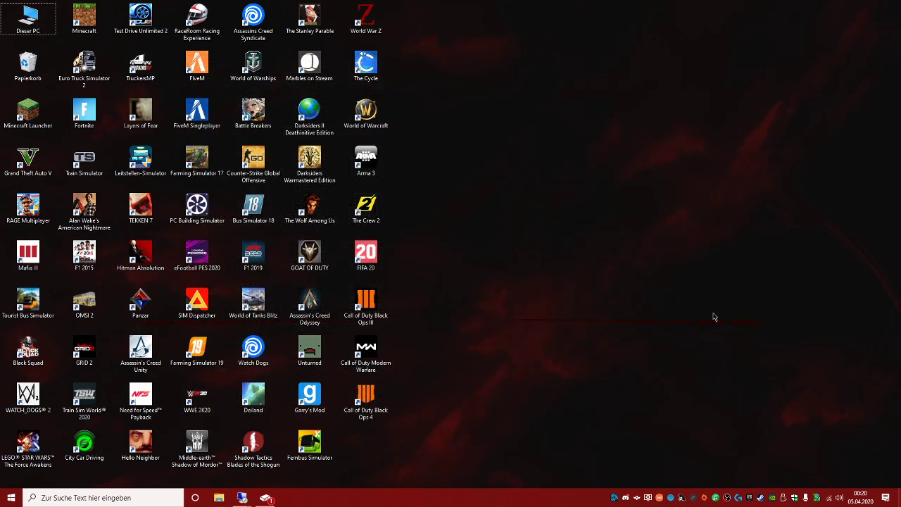
{"action": "right_click", "coordinate": [629, 287]}
{"action": "left_click", "coordinate": [643, 257]}
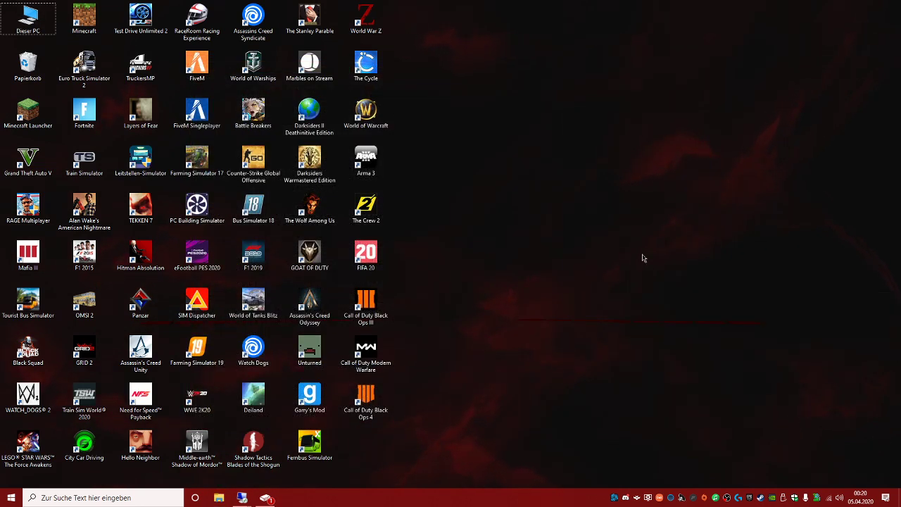
Open Google Chrome and go to host-unlimited.de.
{"action": "left_click", "coordinate": [139, 492]}
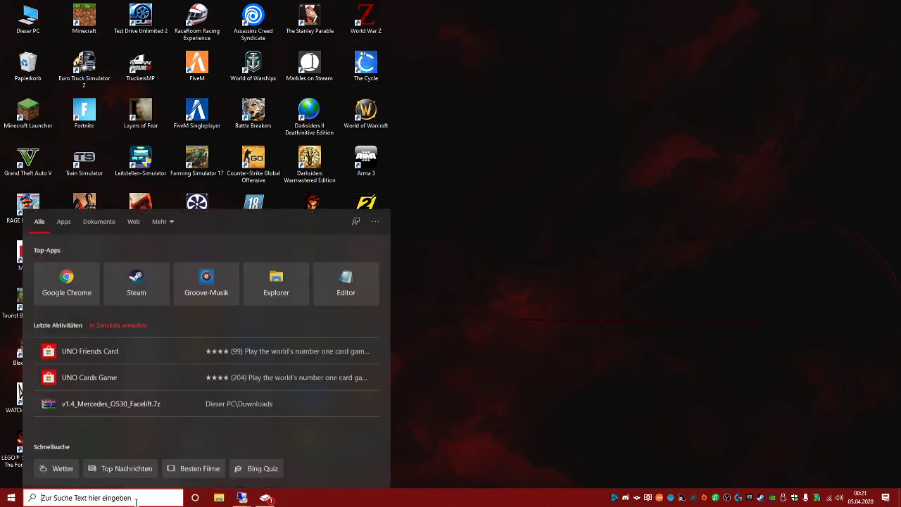
{"action": "type", "text": "c"}
{"action": "left_click", "coordinate": [446, 309]}
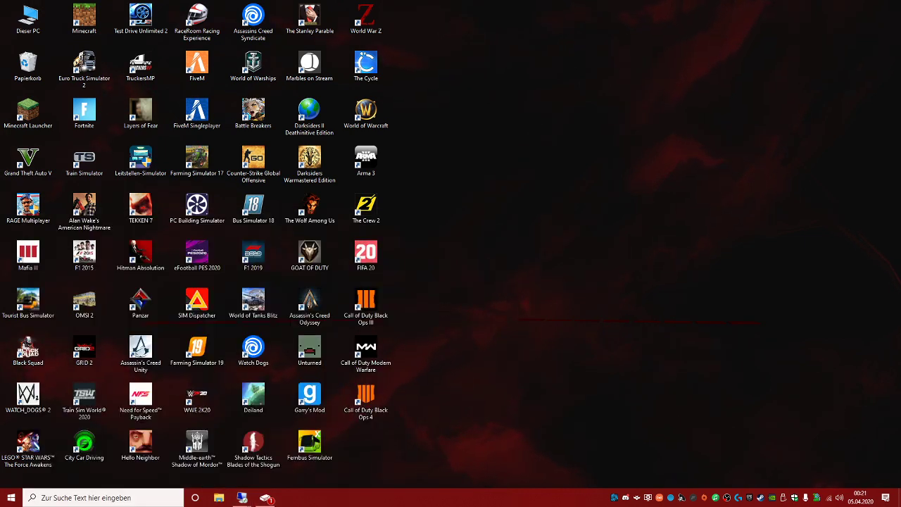
{"action": "type", "text": "host-unlimited.de"}
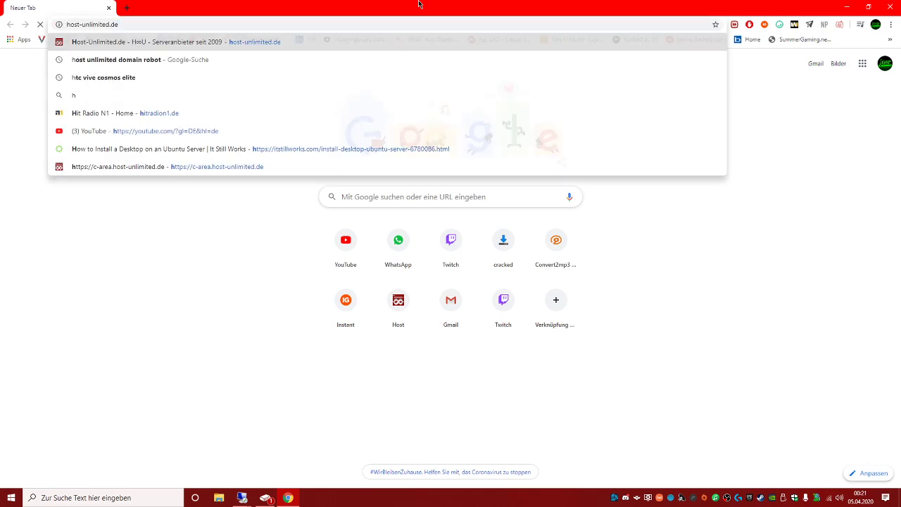
{"action": "key", "text": "Return"}
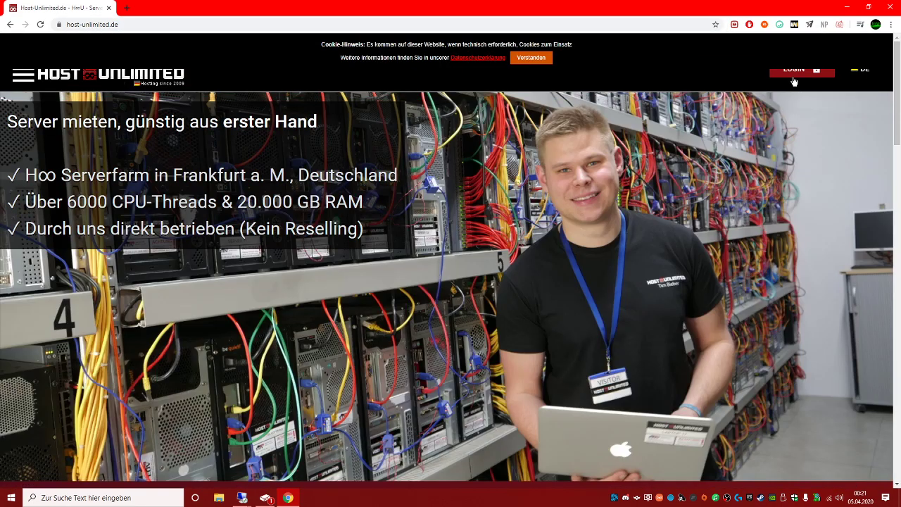
Enter the Host-Unlimited customer area and open the management page of the Jner-Gaming.de vServer.
{"action": "left_click", "coordinate": [796, 75]}
{"action": "left_click", "coordinate": [22, 49]}
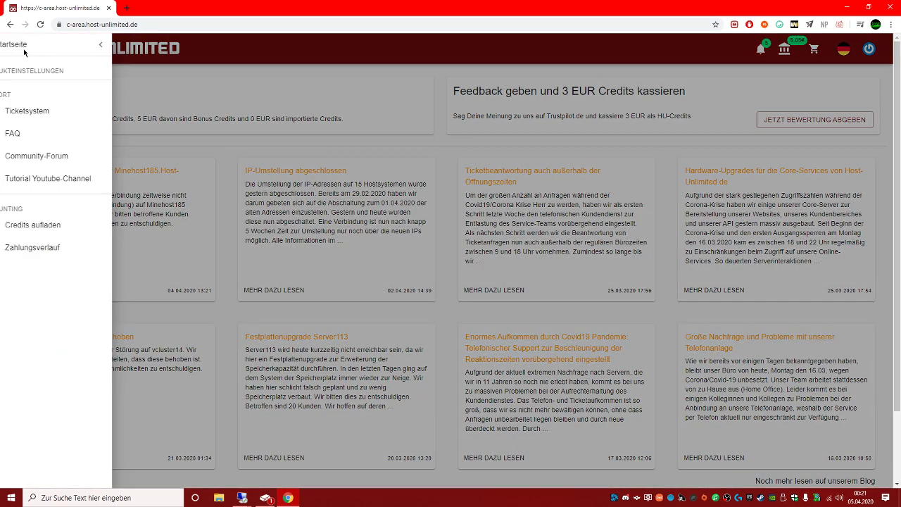
{"action": "left_click", "coordinate": [117, 110]}
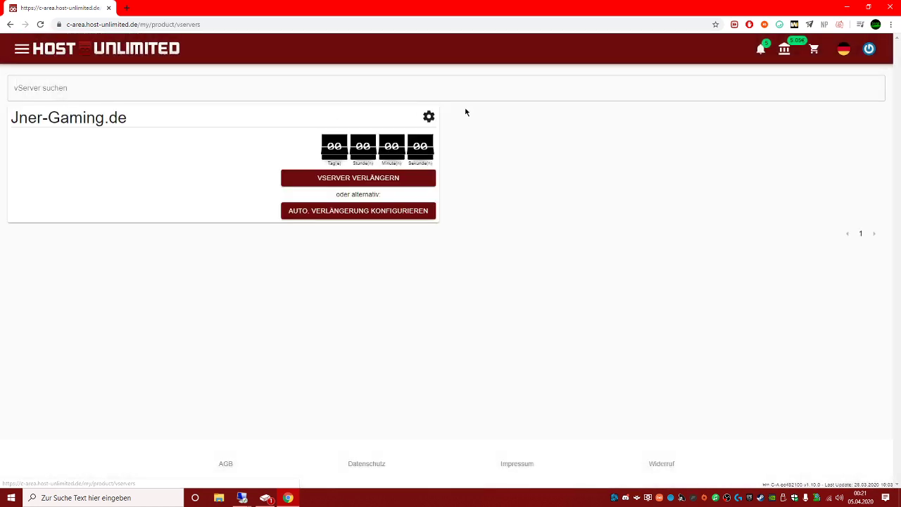
{"action": "left_click", "coordinate": [427, 119]}
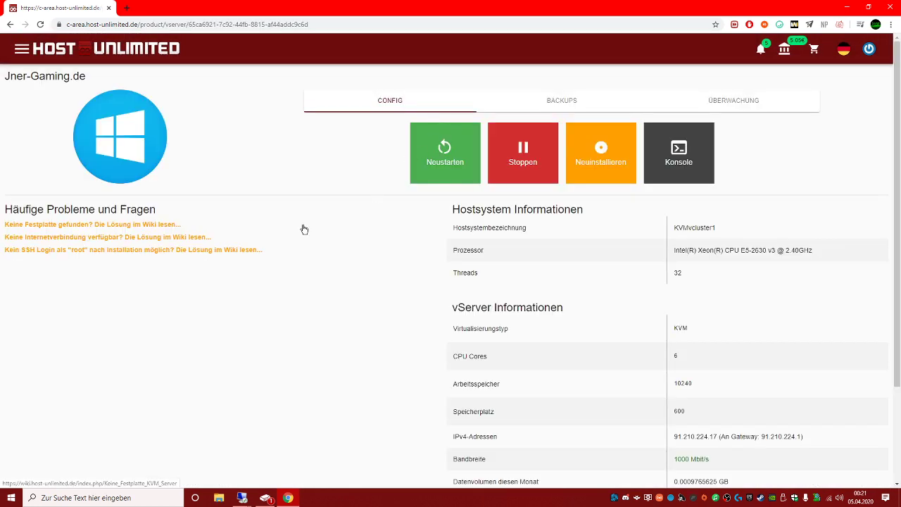
Examine the operating systems offered for reinstalling the vServer, especially the Windows versions, and close the selection without changing it.
{"action": "left_click", "coordinate": [622, 162]}
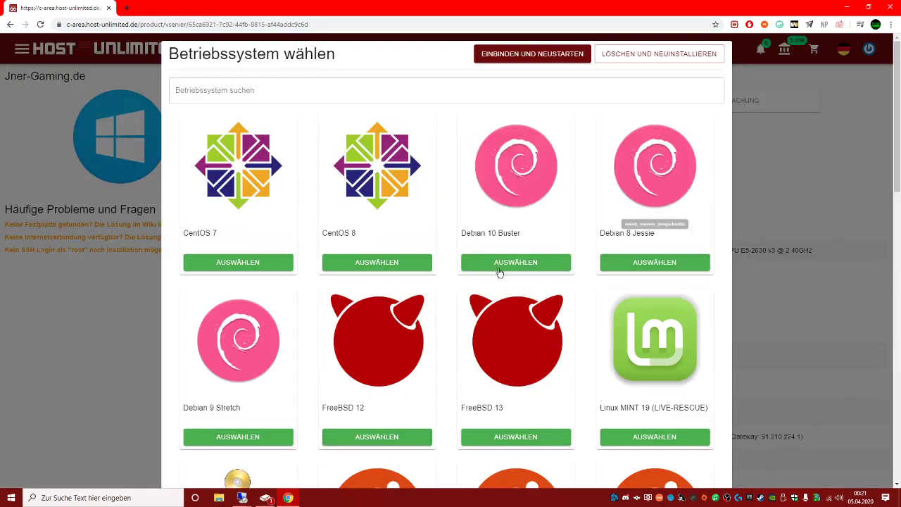
{"action": "scroll", "coordinate": [482, 265], "scroll_direction": "down", "scroll_amount": 10}
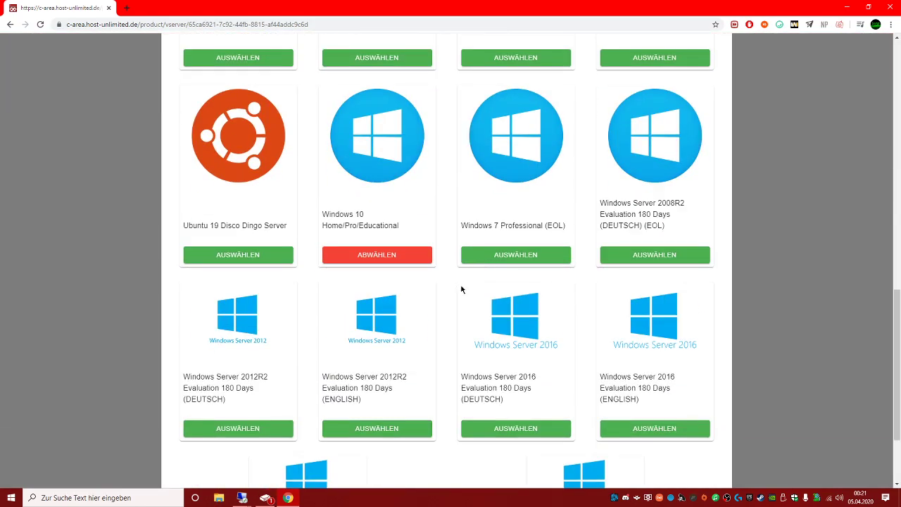
{"action": "scroll", "coordinate": [461, 289], "scroll_direction": "down", "scroll_amount": 2}
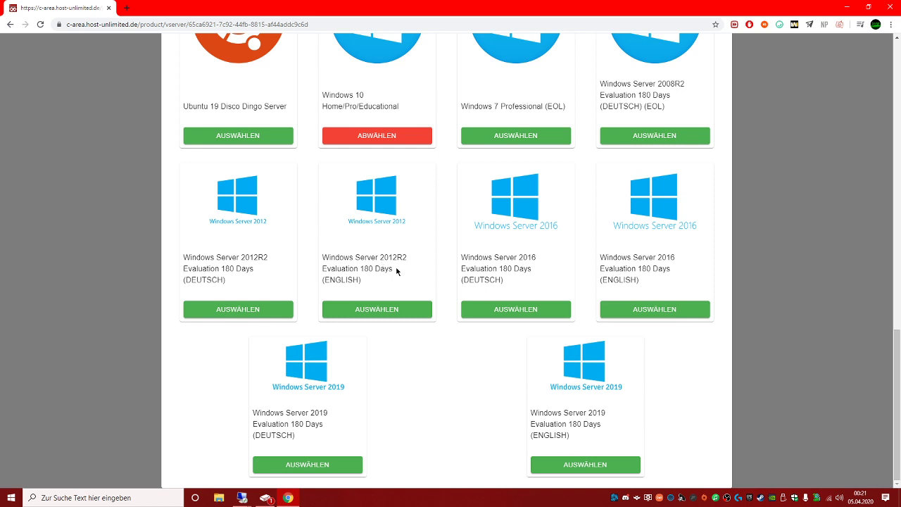
{"action": "scroll", "coordinate": [527, 282], "scroll_direction": "up", "scroll_amount": 2}
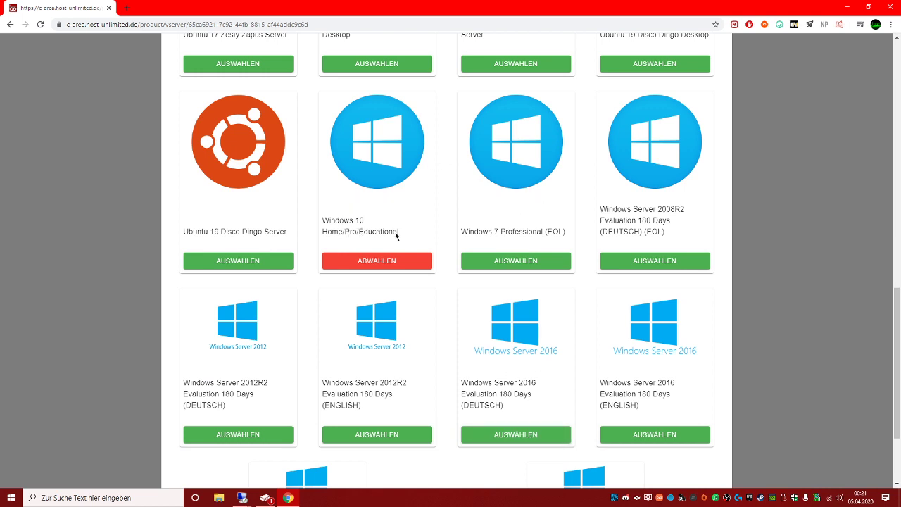
{"action": "scroll", "coordinate": [389, 227], "scroll_direction": "up", "scroll_amount": 2}
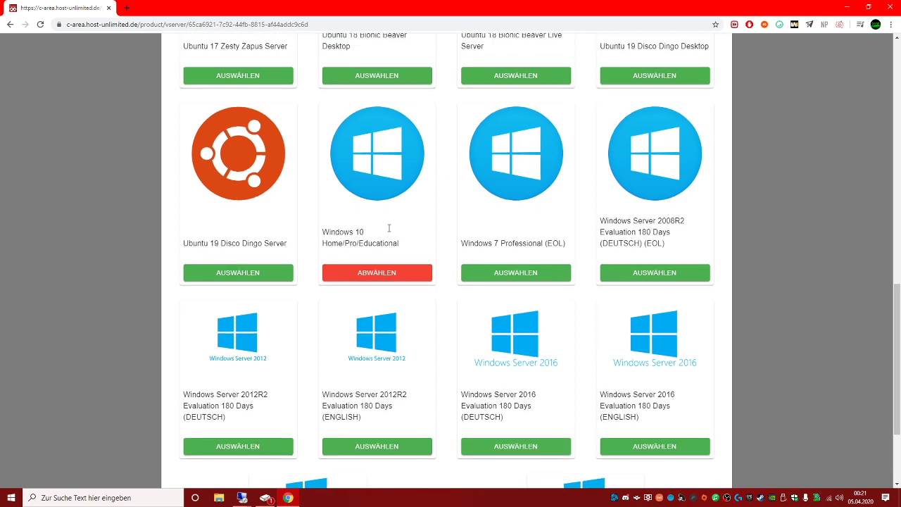
{"action": "left_click", "coordinate": [799, 247]}
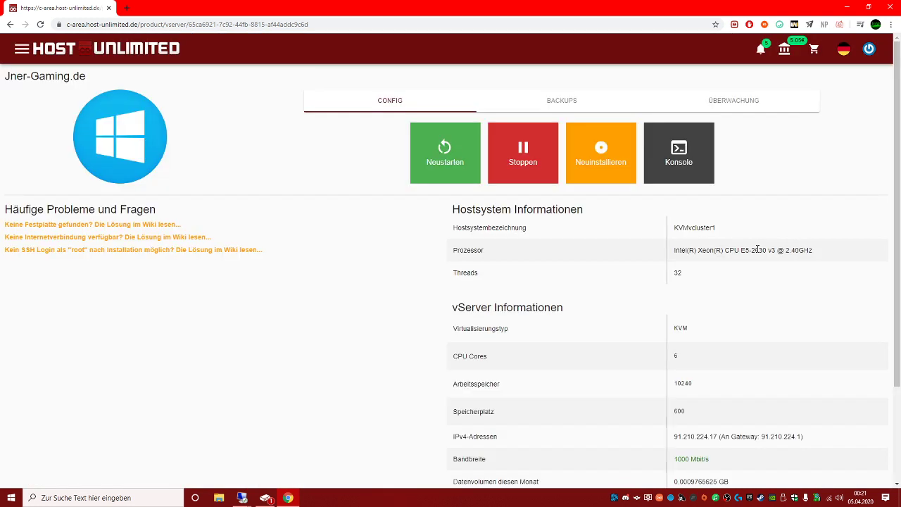
Go to deinserverhost.de and look over its start page.
{"action": "left_click", "coordinate": [329, 25]}
{"action": "type", "text": "dein"}
{"action": "key", "text": "Return"}
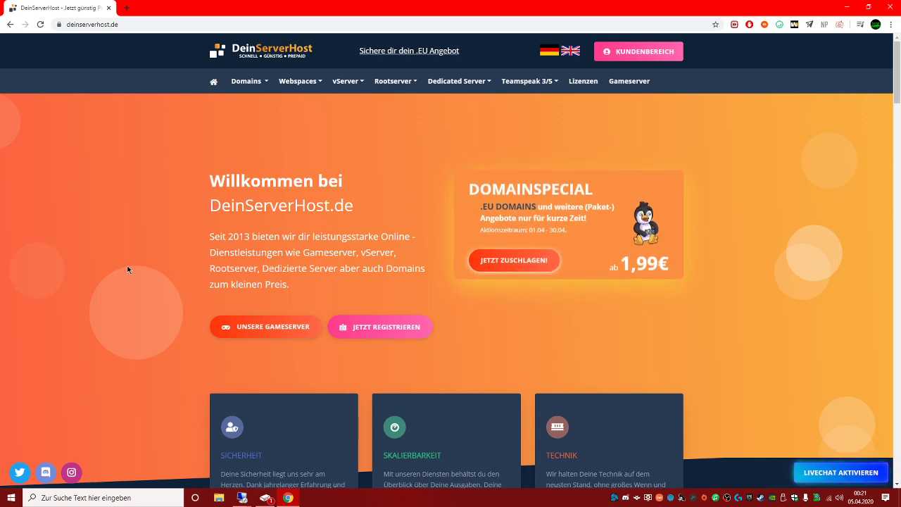
{"action": "scroll", "coordinate": [127, 270], "scroll_direction": "down", "scroll_amount": 1}
{"action": "scroll", "coordinate": [127, 269], "scroll_direction": "down", "scroll_amount": 2}
{"action": "scroll", "coordinate": [128, 270], "scroll_direction": "up", "scroll_amount": 3}
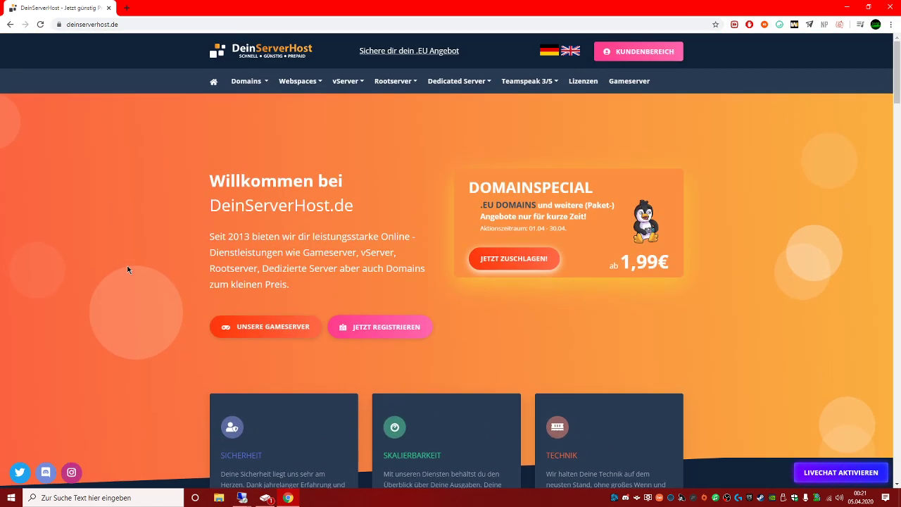
Open the Windows Rootserver offers and start configuring the Windows Rootserver Medium package.
{"action": "mouse_move", "coordinate": [390, 81]}
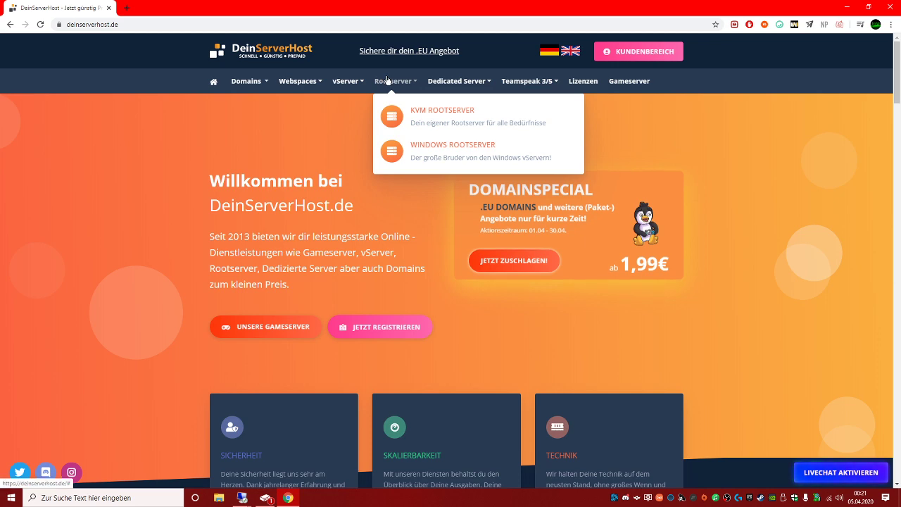
{"action": "left_click", "coordinate": [422, 149]}
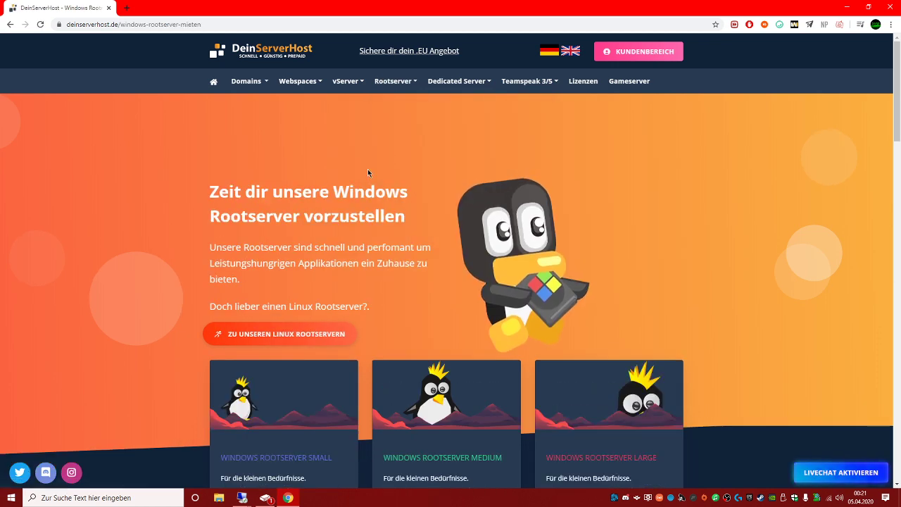
{"action": "scroll", "coordinate": [154, 276], "scroll_direction": "down", "scroll_amount": 1}
{"action": "scroll", "coordinate": [154, 276], "scroll_direction": "down", "scroll_amount": 2}
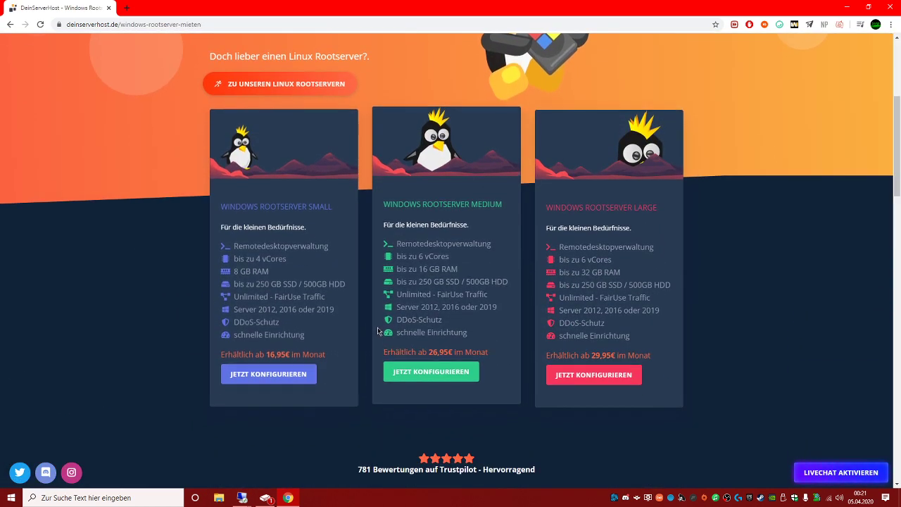
{"action": "left_click", "coordinate": [435, 371]}
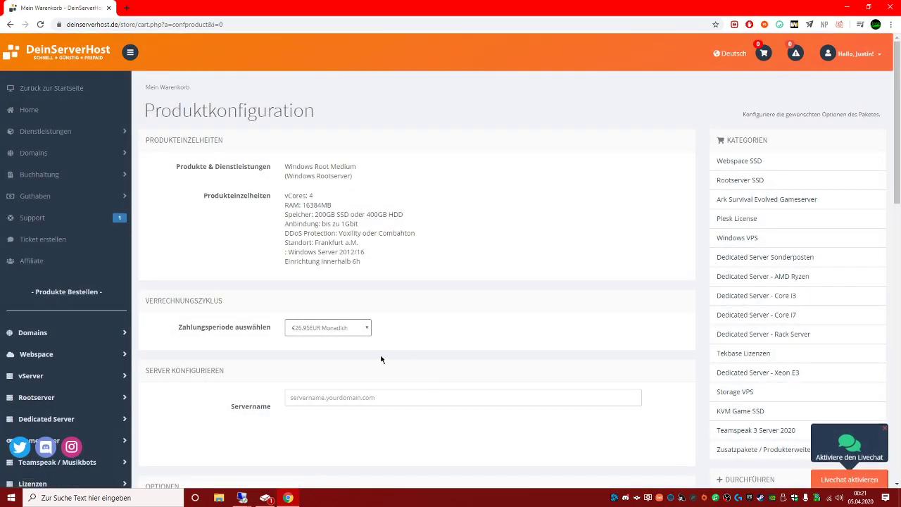
Check the payment period choices and the server options on the Windows Root Medium configuration page.
{"action": "left_click", "coordinate": [352, 327]}
{"action": "left_click", "coordinate": [425, 295]}
{"action": "scroll", "coordinate": [438, 290], "scroll_direction": "down", "scroll_amount": 2}
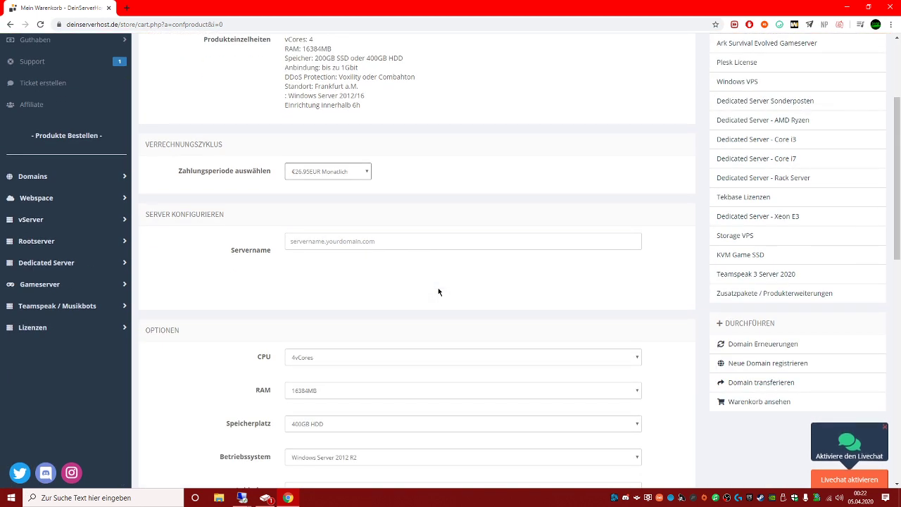
{"action": "scroll", "coordinate": [437, 290], "scroll_direction": "down", "scroll_amount": 2}
{"action": "scroll", "coordinate": [438, 290], "scroll_direction": "up", "scroll_amount": 4}
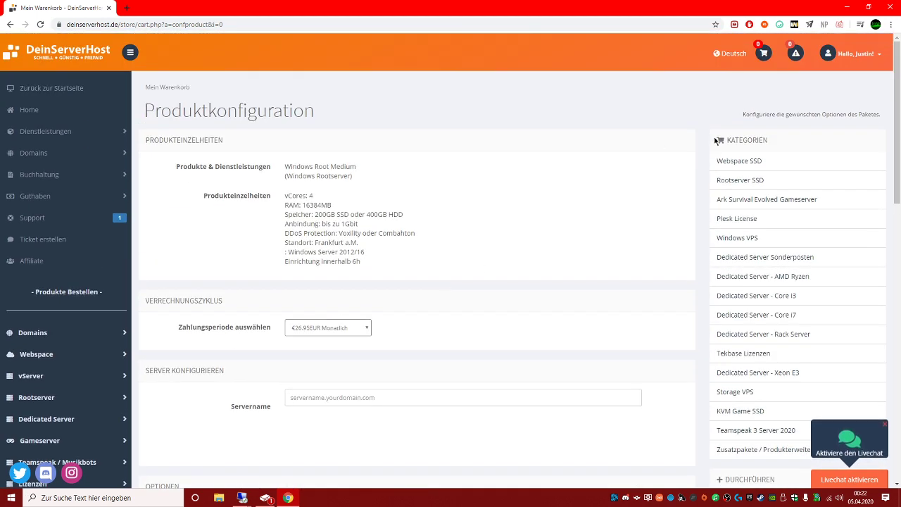
View the shopping cart and open the list of invoices (Rechnungen) in the DeinServerHost customer area.
{"action": "left_click", "coordinate": [763, 55]}
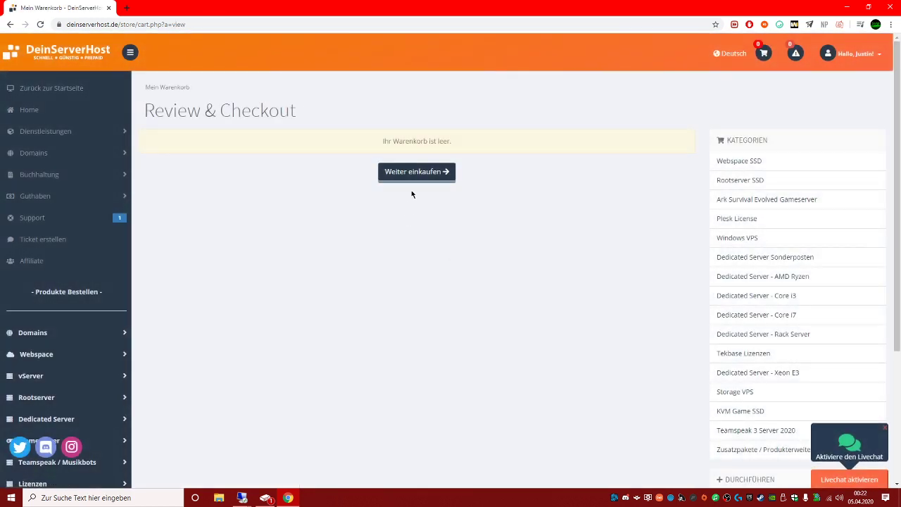
{"action": "left_click", "coordinate": [39, 197]}
{"action": "left_click", "coordinate": [47, 176]}
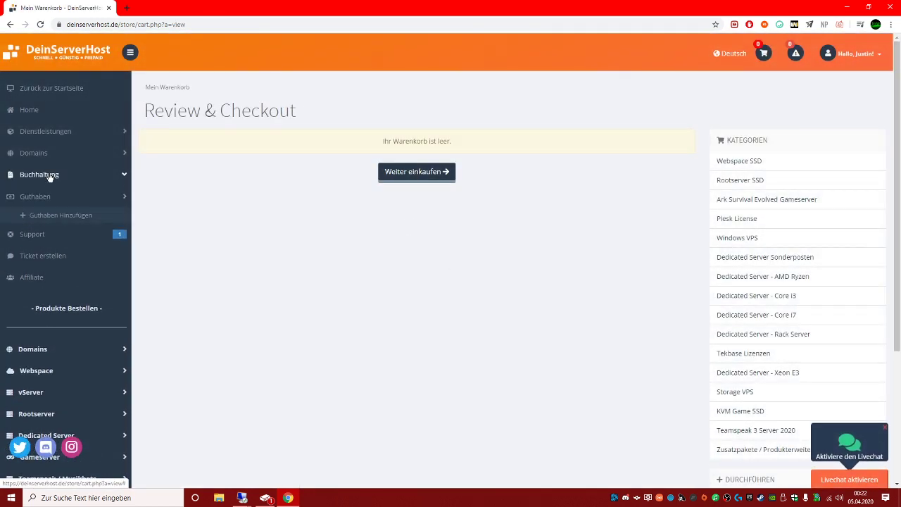
{"action": "left_click", "coordinate": [49, 193]}
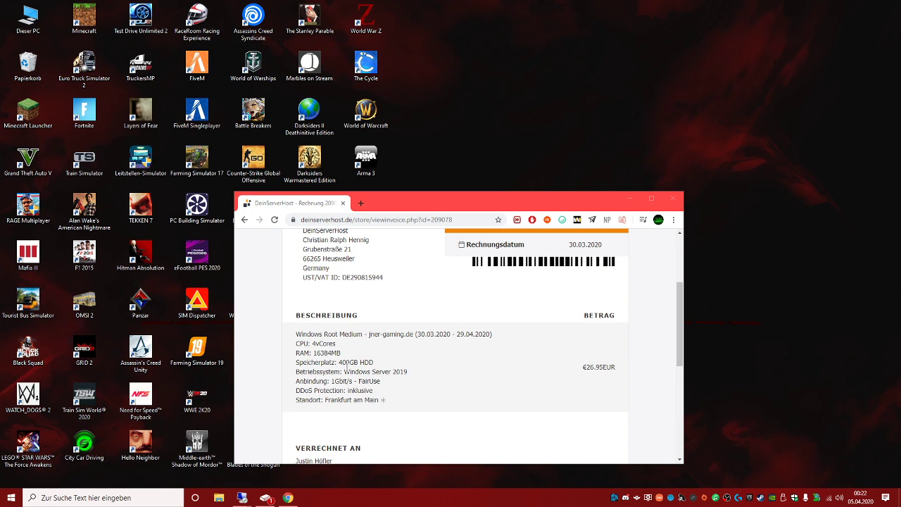
Examine the Windows Root Medium invoice, highlighting the product name, RAM, storage, operating system, connection, location and price.
{"action": "left_click_drag", "start_coordinate": [296, 334], "coordinate": [414, 336]}
{"action": "left_click", "coordinate": [527, 338]}
{"action": "left_click", "coordinate": [414, 355]}
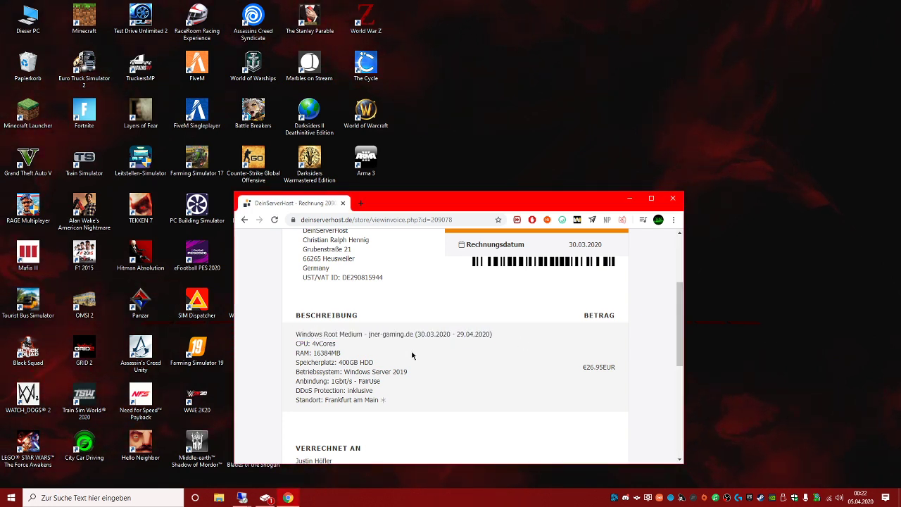
{"action": "left_click_drag", "start_coordinate": [342, 348], "coordinate": [318, 353]}
{"action": "left_click", "coordinate": [356, 358]}
{"action": "left_click", "coordinate": [391, 369]}
{"action": "left_click_drag", "start_coordinate": [373, 362], "coordinate": [339, 362]}
{"action": "left_click_drag", "start_coordinate": [418, 375], "coordinate": [335, 381]}
{"action": "left_click", "coordinate": [422, 386]}
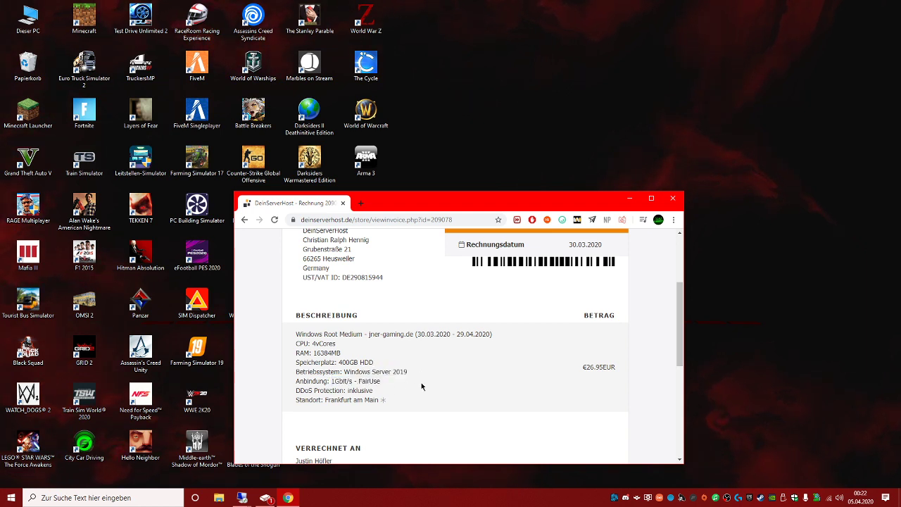
{"action": "left_click_drag", "start_coordinate": [397, 394], "coordinate": [312, 400]}
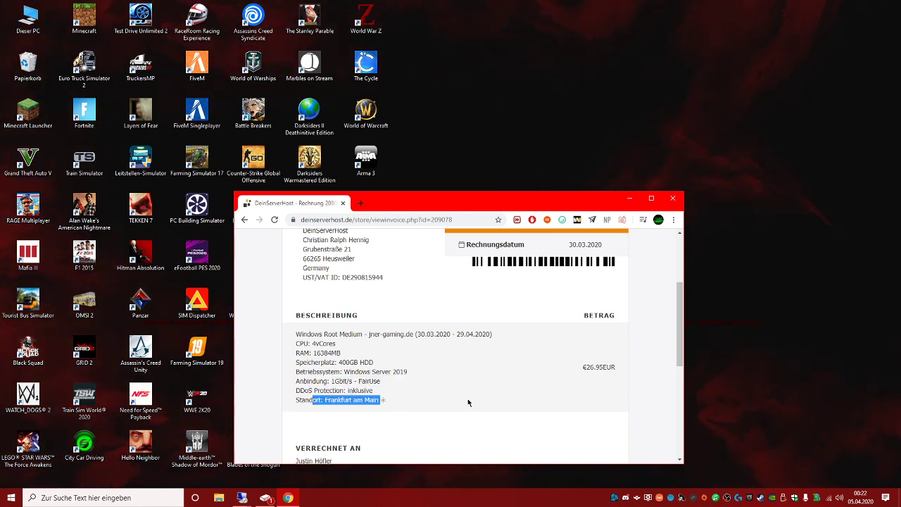
{"action": "left_click", "coordinate": [545, 380]}
{"action": "left_click_drag", "start_coordinate": [545, 380], "coordinate": [624, 370]}
{"action": "left_click", "coordinate": [652, 375]}
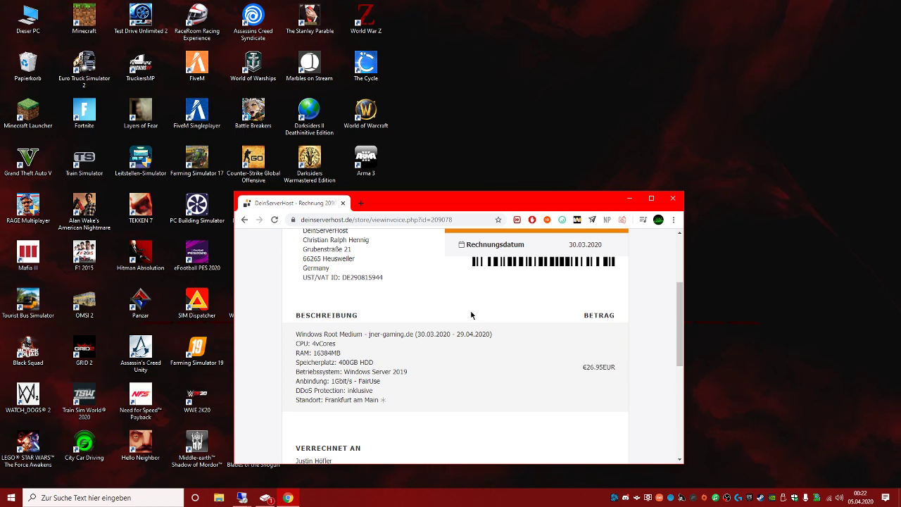
Return to the invoice list in a maximized browser window and open the support tickets.
{"action": "key", "text": "alt+Left"}
{"action": "double_click", "coordinate": [434, 204]}
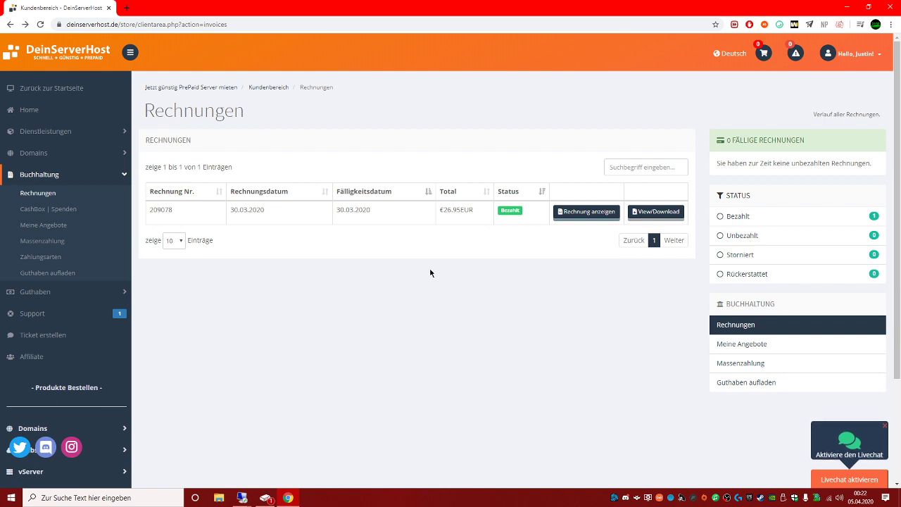
{"action": "left_click", "coordinate": [62, 316]}
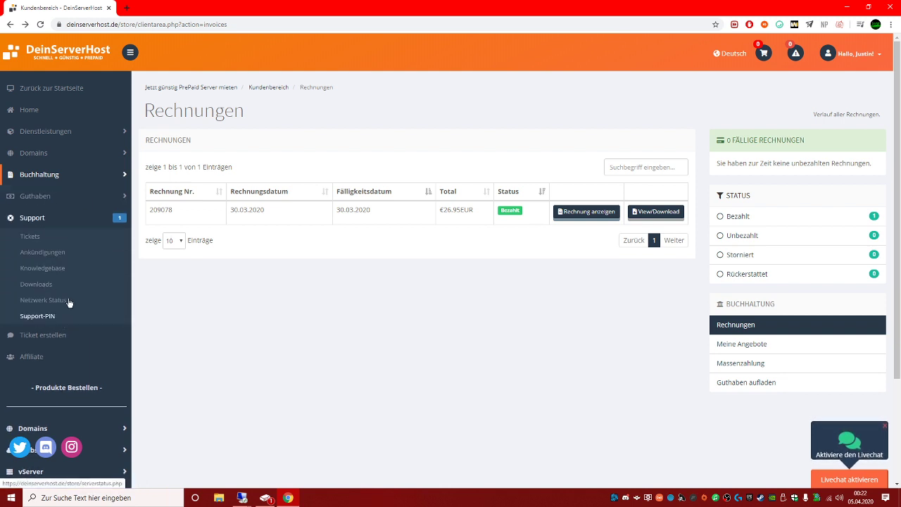
{"action": "left_click", "coordinate": [71, 237]}
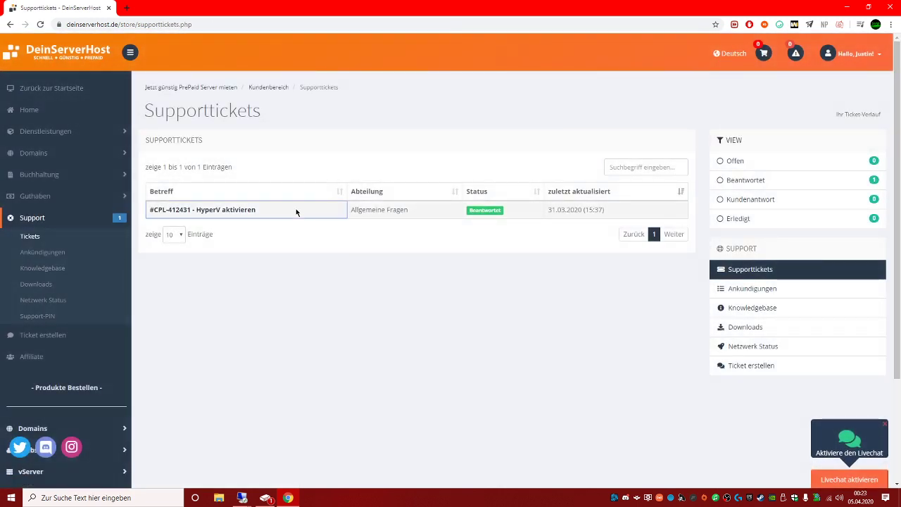
Open the "HyperV aktivieren" support ticket and read through the staff replies.
{"action": "left_click", "coordinate": [228, 210]}
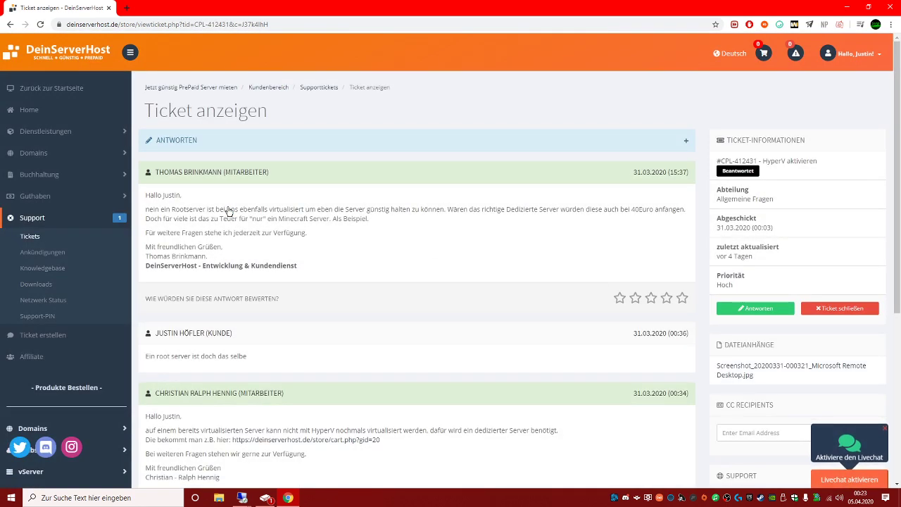
{"action": "scroll", "coordinate": [229, 211], "scroll_direction": "down", "scroll_amount": 1}
{"action": "scroll", "coordinate": [229, 211], "scroll_direction": "down", "scroll_amount": 3}
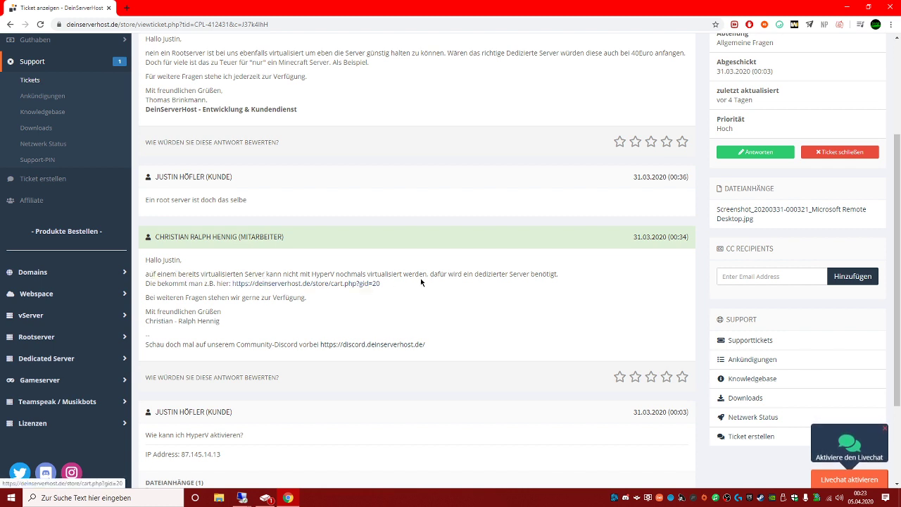
Open the dedicated server offers linked in the staff reply and examine the CORE I3 61/6300 offer and its price.
{"action": "left_click", "coordinate": [325, 283]}
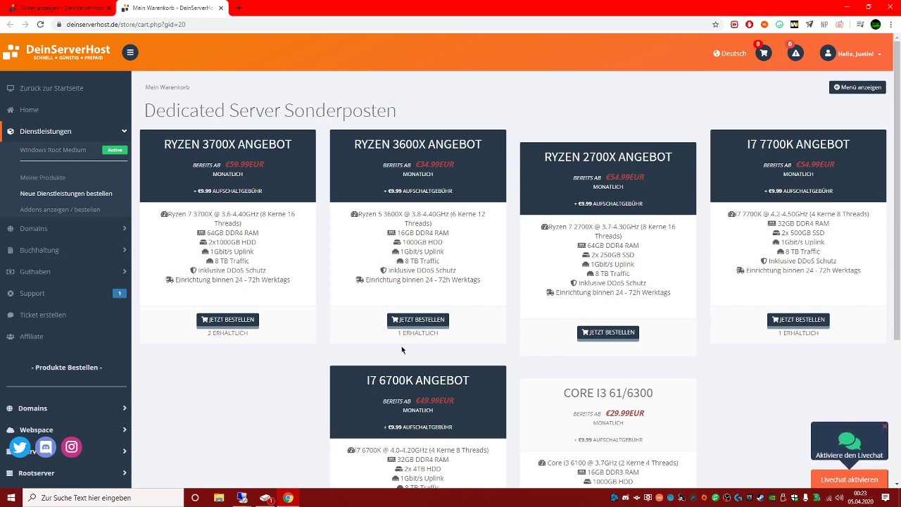
{"action": "scroll", "coordinate": [402, 348], "scroll_direction": "down", "scroll_amount": 3}
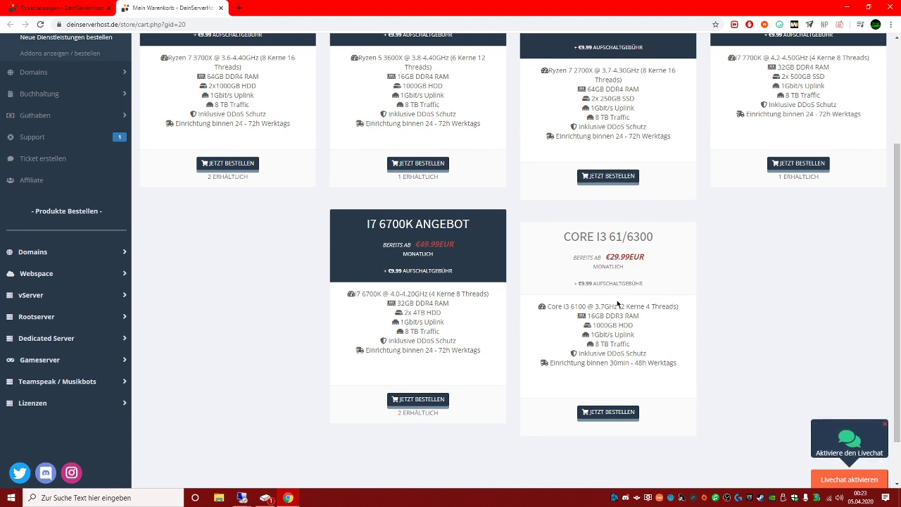
{"action": "left_click_drag", "start_coordinate": [604, 307], "coordinate": [608, 315]}
{"action": "left_click", "coordinate": [601, 256]}
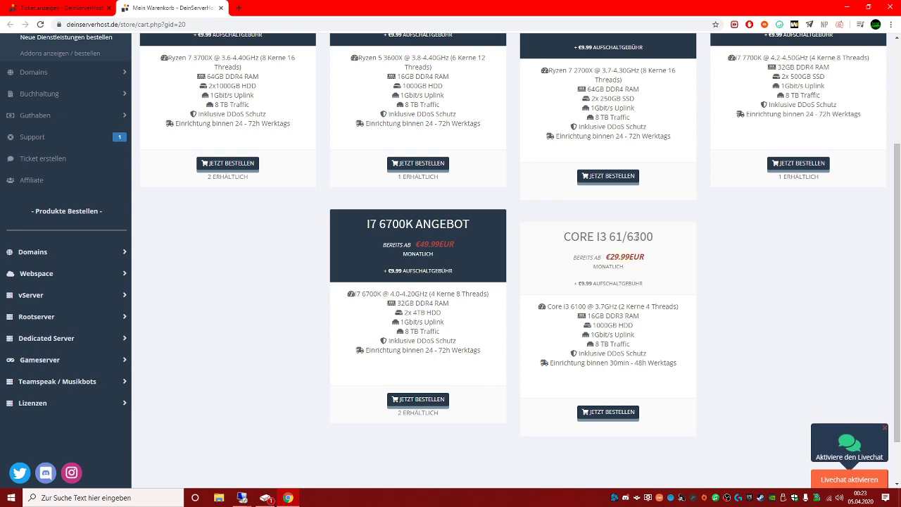
{"action": "scroll", "coordinate": [635, 237], "scroll_direction": "up", "scroll_amount": 1}
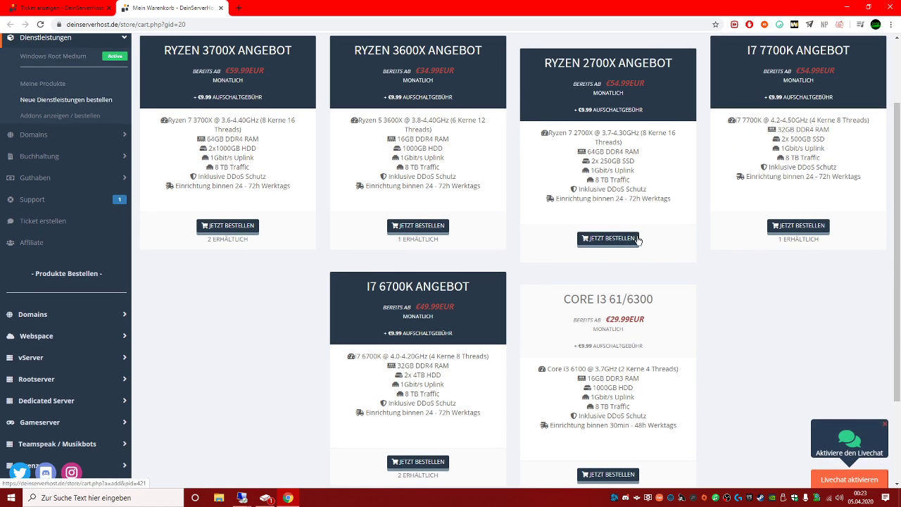
Try to order the CORE I3 61/6300 server, and return to the list of dedicated server offers.
{"action": "scroll", "coordinate": [635, 236], "scroll_direction": "down", "scroll_amount": 2}
{"action": "left_click", "coordinate": [636, 382]}
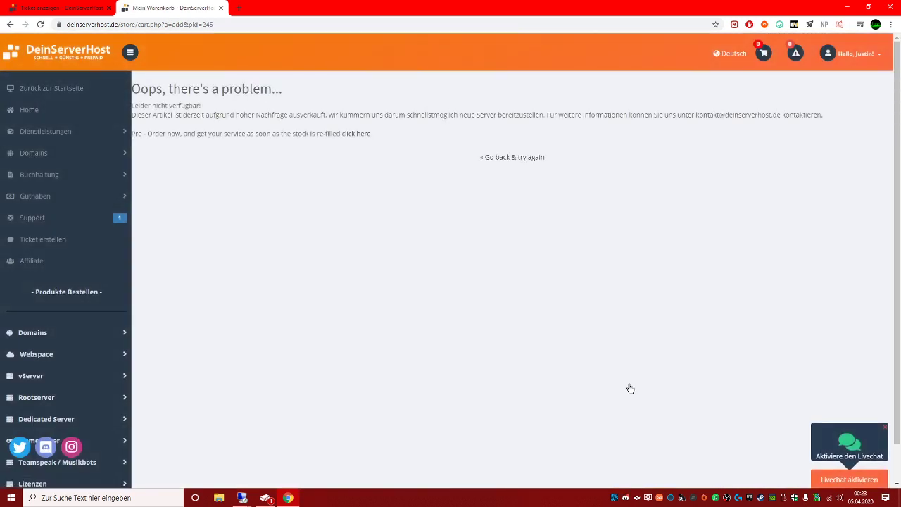
{"action": "left_click", "coordinate": [500, 157]}
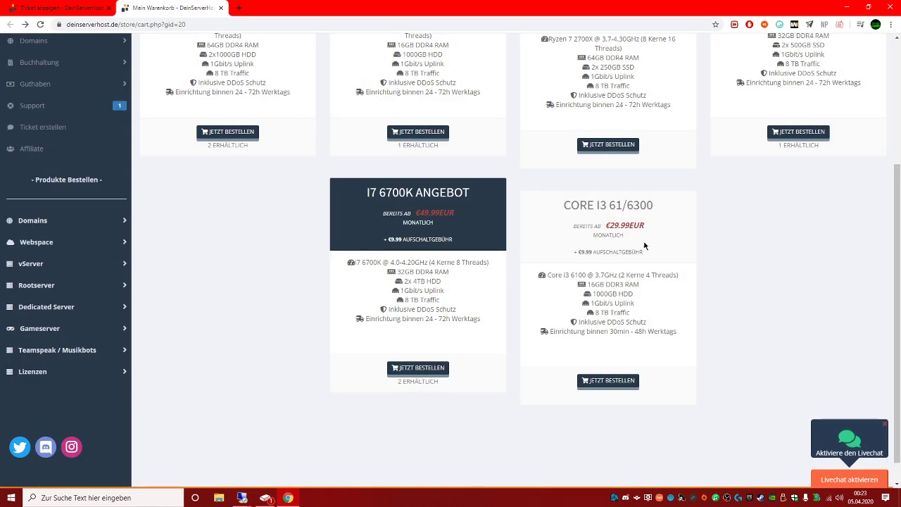
Compare the specifications and prices of the dedicated server special offers, highlighting the RYZEN 2700X ANGEBOT heading and price.
{"action": "scroll", "coordinate": [713, 278], "scroll_direction": "up", "scroll_amount": 1}
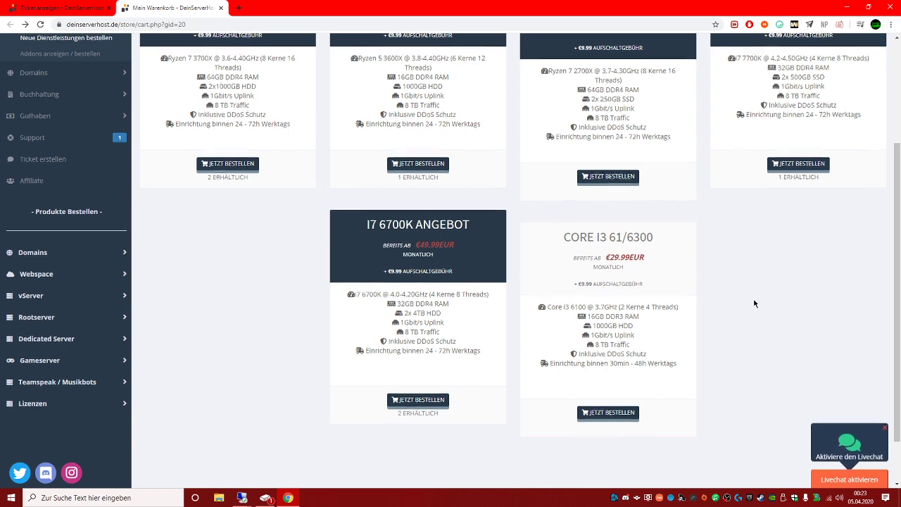
{"action": "scroll", "coordinate": [754, 303], "scroll_direction": "up", "scroll_amount": 3}
{"action": "scroll", "coordinate": [725, 374], "scroll_direction": "down", "scroll_amount": 3}
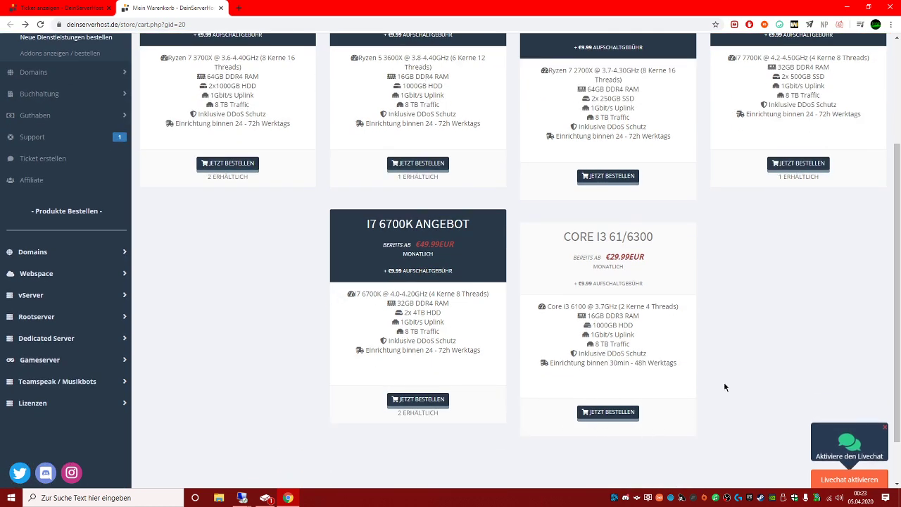
{"action": "scroll", "coordinate": [725, 387], "scroll_direction": "up", "scroll_amount": 2}
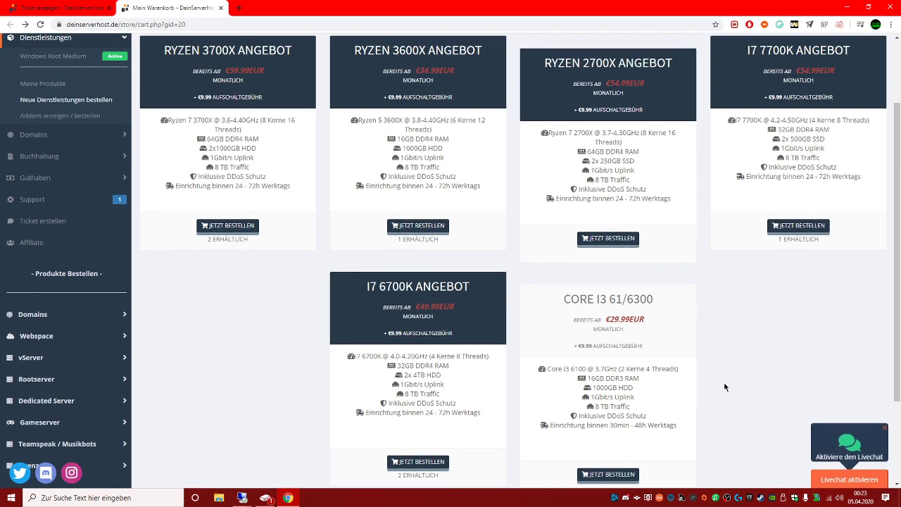
{"action": "scroll", "coordinate": [725, 387], "scroll_direction": "up", "scroll_amount": 3}
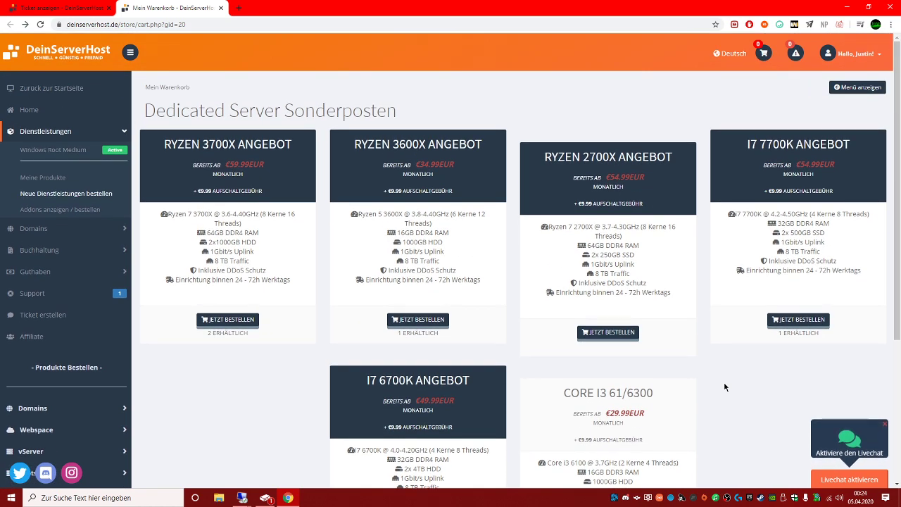
{"action": "scroll", "coordinate": [725, 386], "scroll_direction": "down", "scroll_amount": 5}
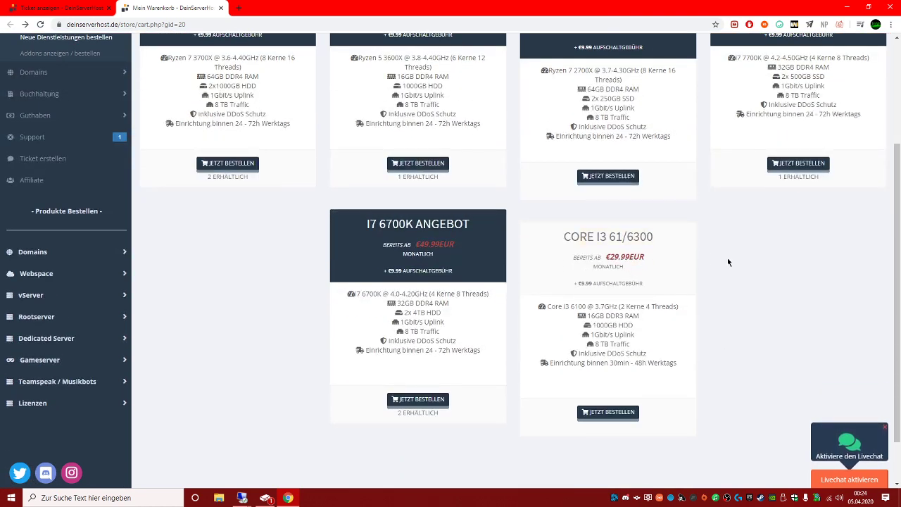
{"action": "scroll", "coordinate": [727, 258], "scroll_direction": "up", "scroll_amount": 3}
{"action": "left_click_drag", "start_coordinate": [552, 94], "coordinate": [668, 131]}
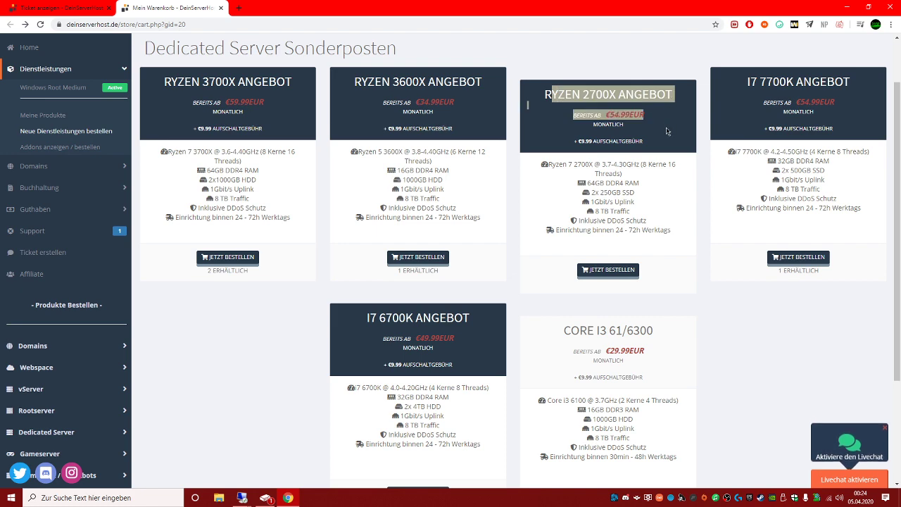
{"action": "left_click", "coordinate": [667, 131]}
{"action": "scroll", "coordinate": [426, 132], "scroll_direction": "up", "scroll_amount": 2}
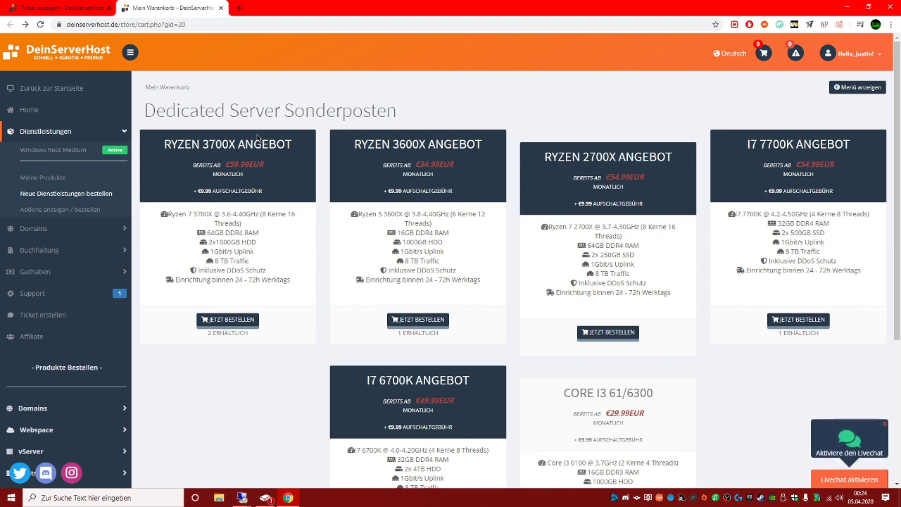
Return to the HyperV support ticket and close the page with the dedicated server offers.
{"action": "left_click", "coordinate": [76, 153]}
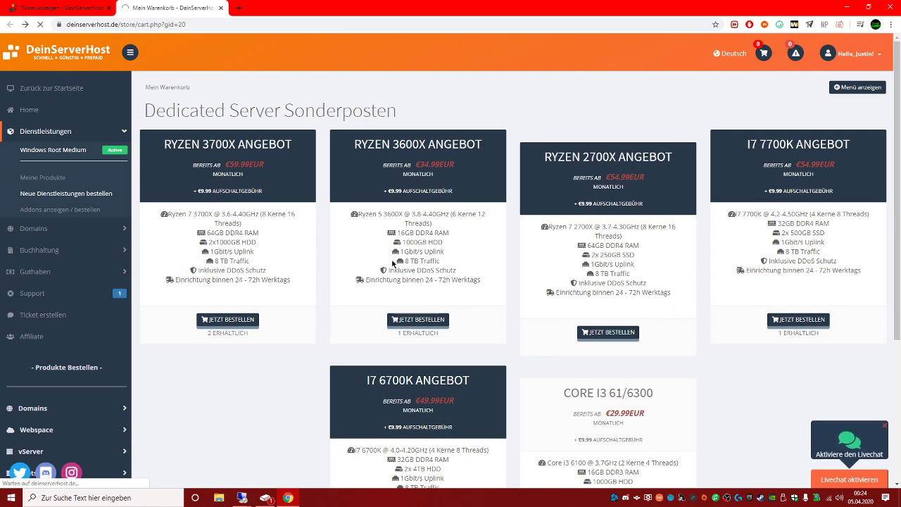
{"action": "left_click", "coordinate": [56, 5]}
{"action": "scroll", "coordinate": [213, 181], "scroll_direction": "down", "scroll_amount": 2}
{"action": "scroll", "coordinate": [214, 181], "scroll_direction": "up", "scroll_amount": 3}
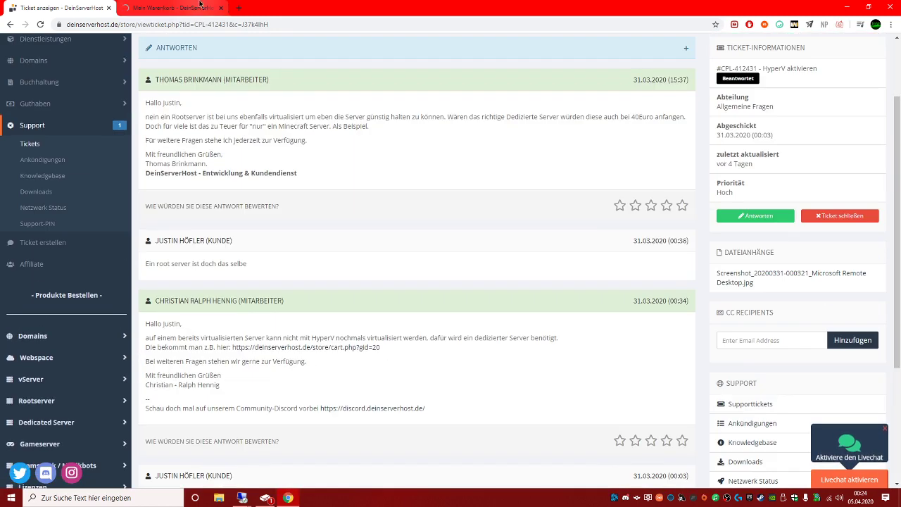
{"action": "left_click", "coordinate": [221, 8]}
Reread the ticket conversation and highlight the staff sentence explaining that the Rootserver is also virtualized.
{"action": "scroll", "coordinate": [317, 307], "scroll_direction": "down", "scroll_amount": 3}
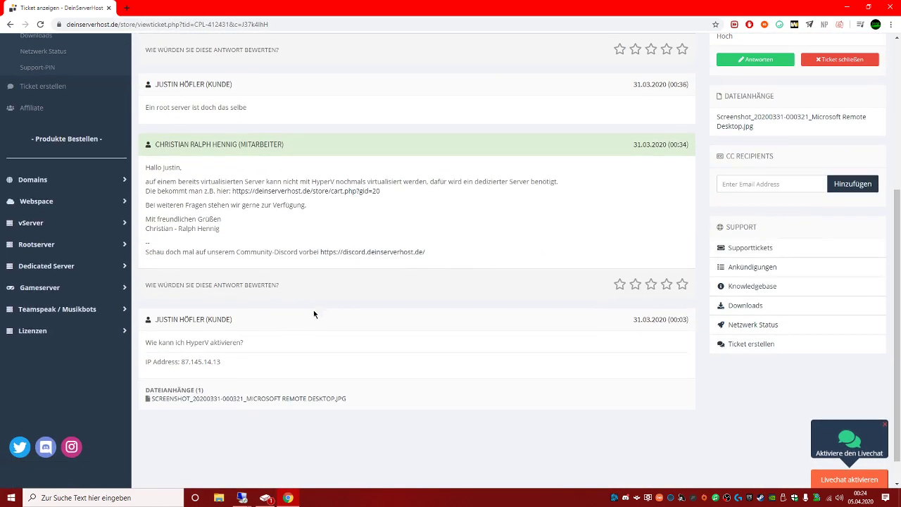
{"action": "double_click", "coordinate": [210, 364]}
{"action": "scroll", "coordinate": [282, 369], "scroll_direction": "up", "scroll_amount": 3}
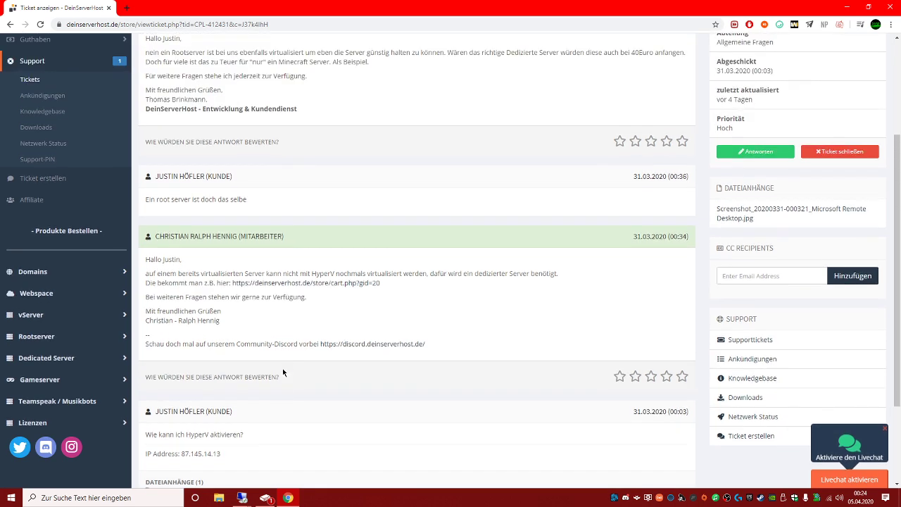
{"action": "scroll", "coordinate": [283, 369], "scroll_direction": "down", "scroll_amount": 5}
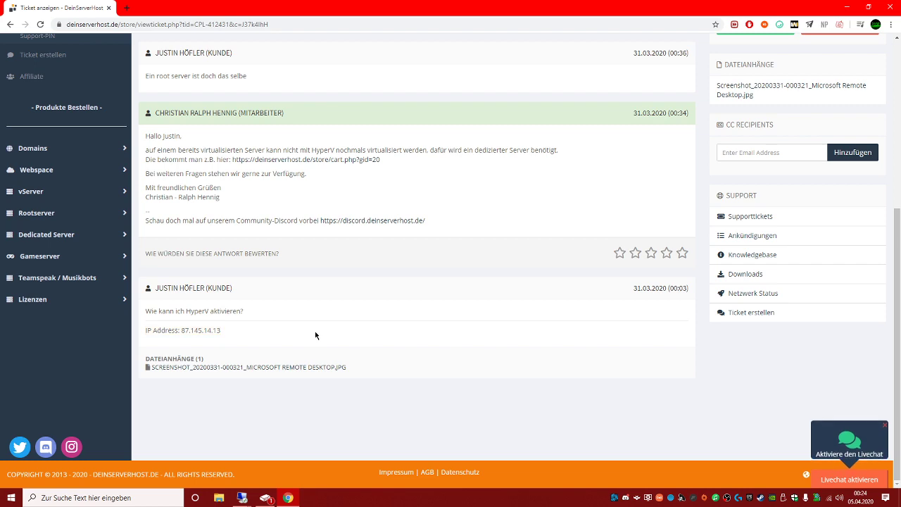
{"action": "scroll", "coordinate": [301, 335], "scroll_direction": "up", "scroll_amount": 2}
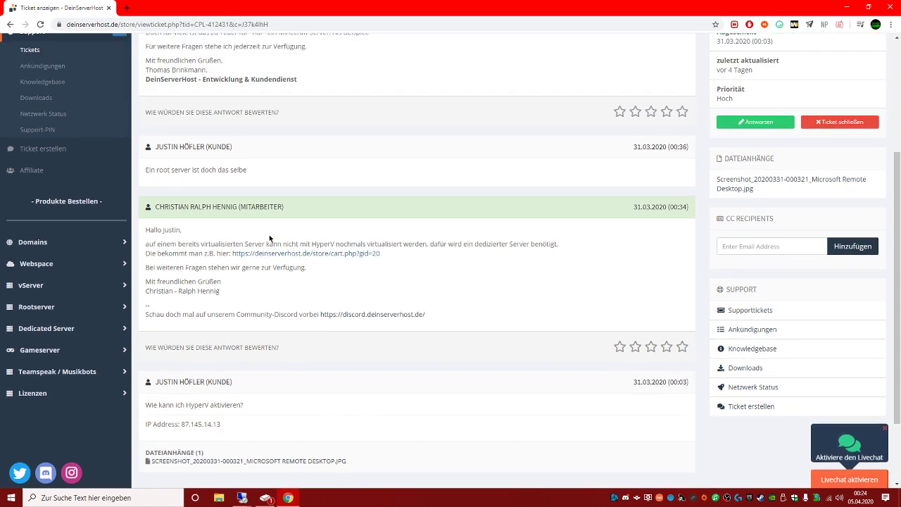
{"action": "scroll", "coordinate": [269, 187], "scroll_direction": "up", "scroll_amount": 3}
{"action": "left_click_drag", "start_coordinate": [171, 148], "coordinate": [353, 151]}
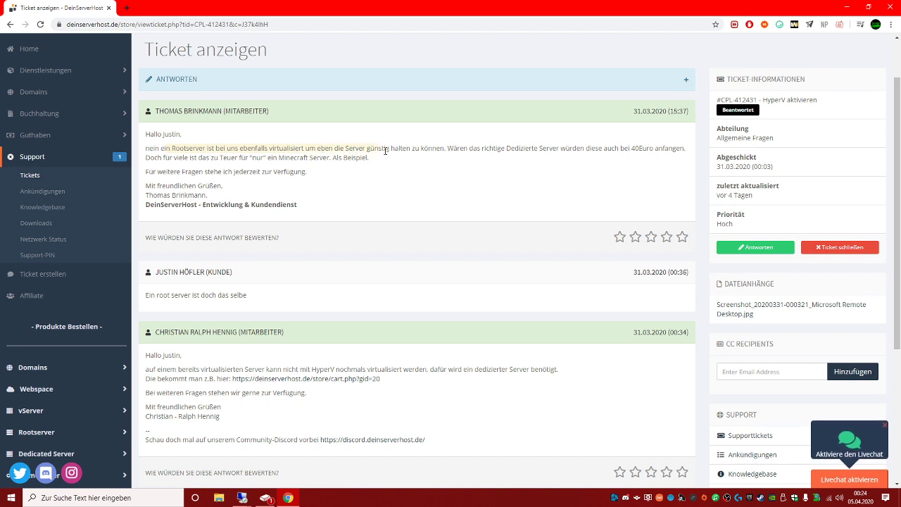
Close the HyperV support ticket and exit the browser.
{"action": "left_click", "coordinate": [445, 164]}
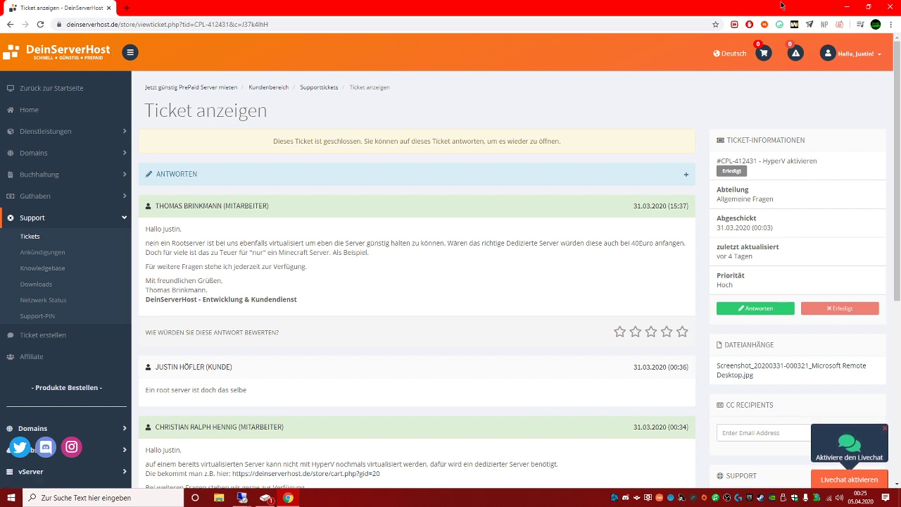
{"action": "left_click", "coordinate": [885, 6]}
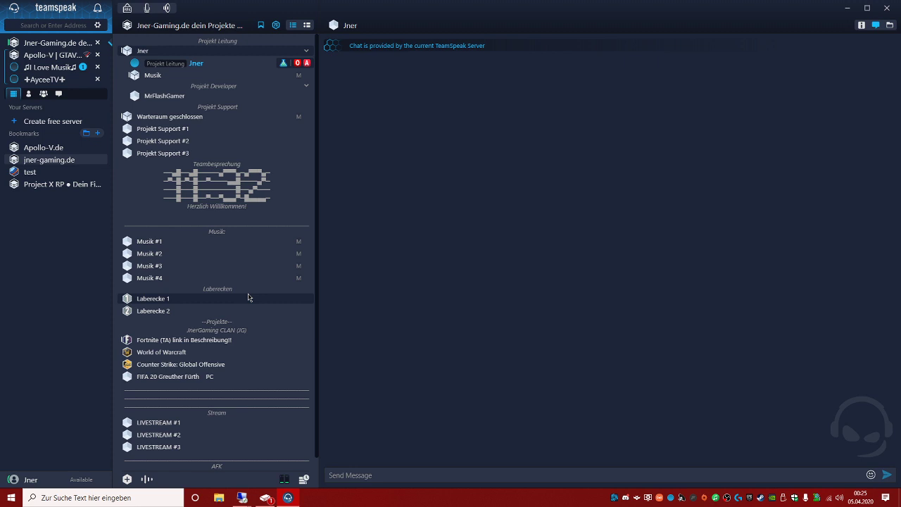
Look over the TeamSpeak channel list and close the TeamSpeak window.
{"action": "scroll", "coordinate": [247, 298], "scroll_direction": "down", "scroll_amount": 1}
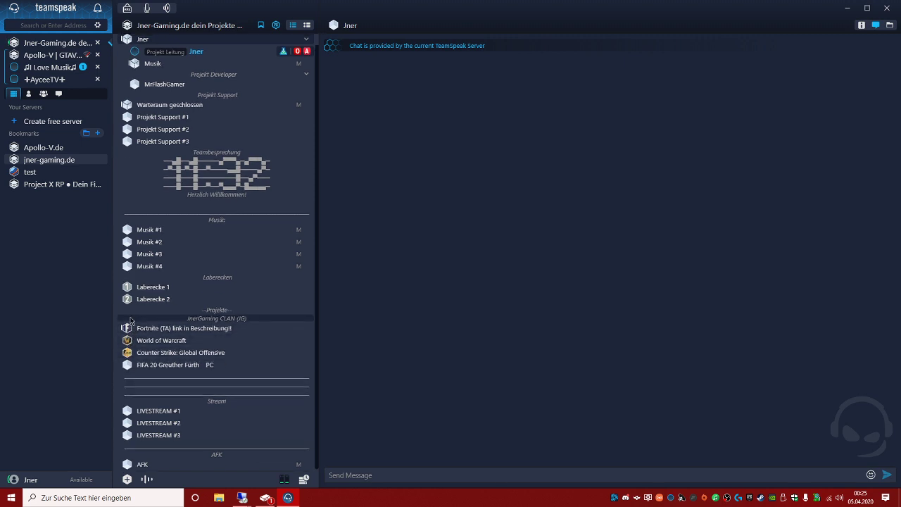
{"action": "scroll", "coordinate": [130, 321], "scroll_direction": "up", "scroll_amount": 1}
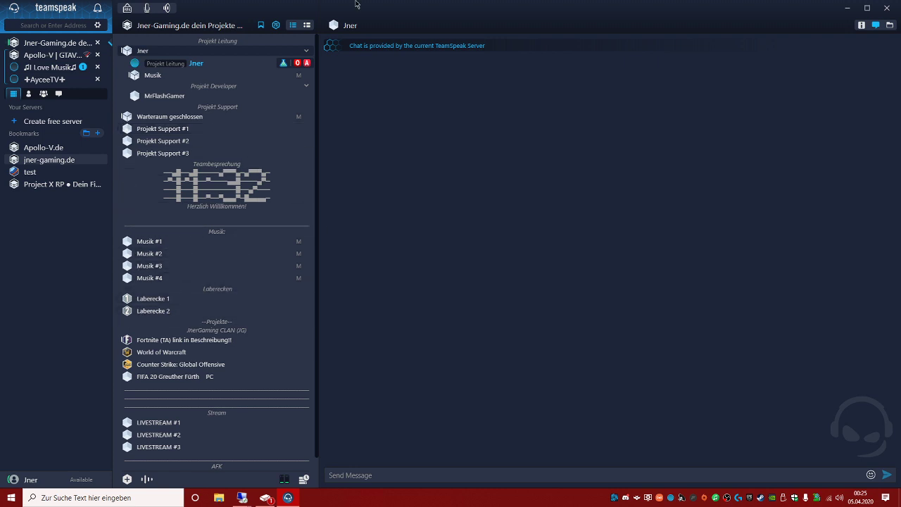
{"action": "key", "text": "alt+F4"}
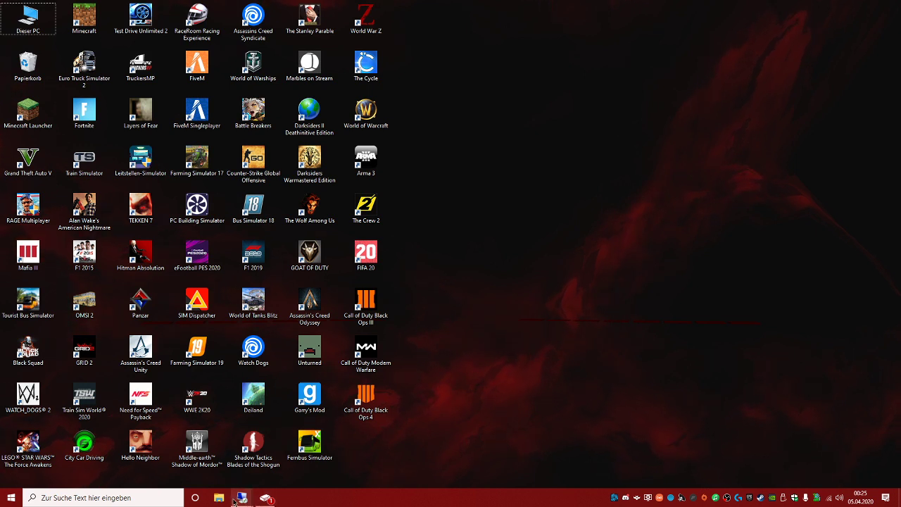
{"action": "mouse_move", "coordinate": [236, 500]}
{"action": "left_click", "coordinate": [213, 457]}
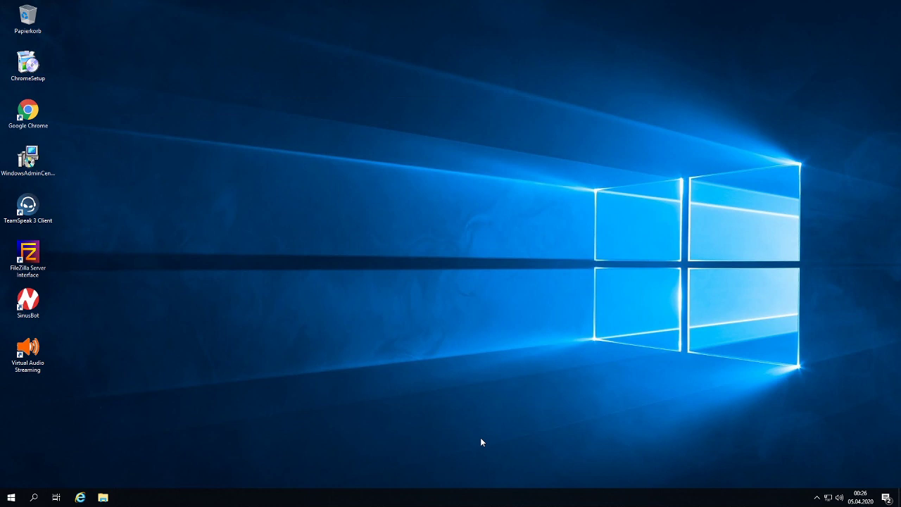
{"action": "mouse_move", "coordinate": [516, 2]}
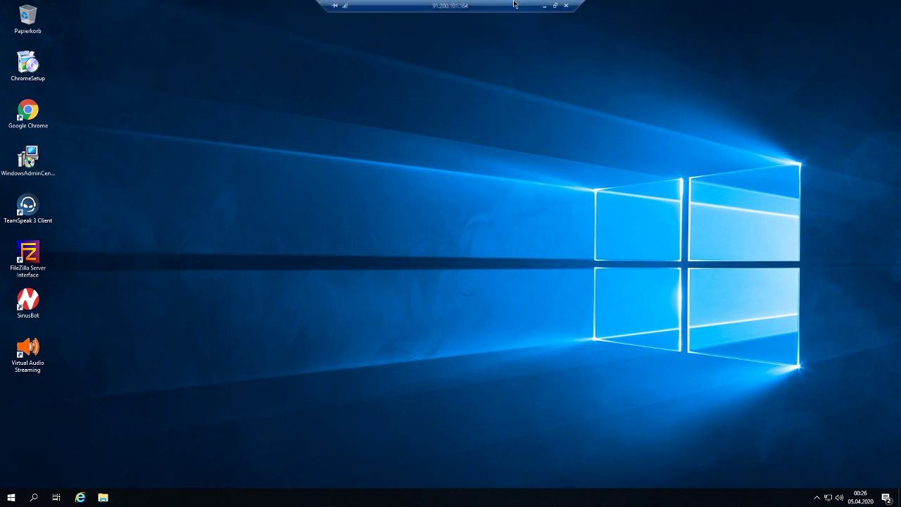
{"action": "left_click", "coordinate": [545, 6]}
{"action": "mouse_move", "coordinate": [242, 498]}
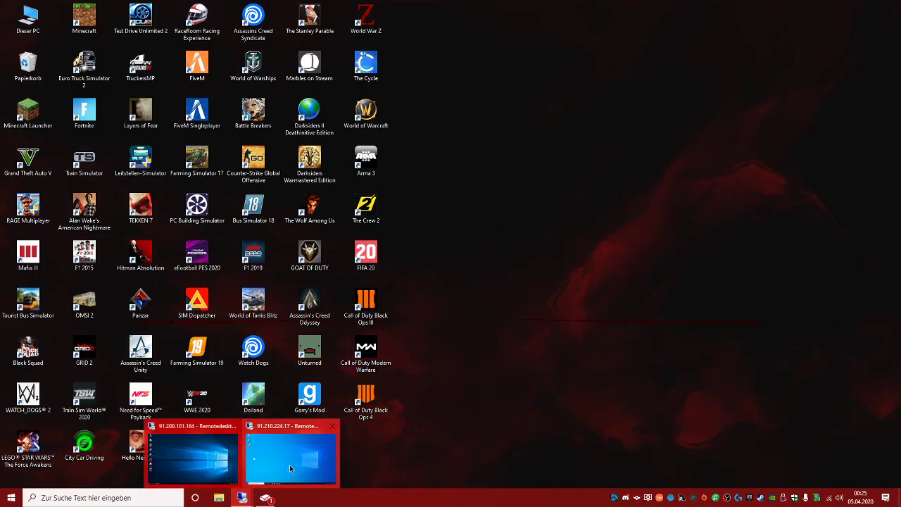
{"action": "left_click", "coordinate": [289, 464]}
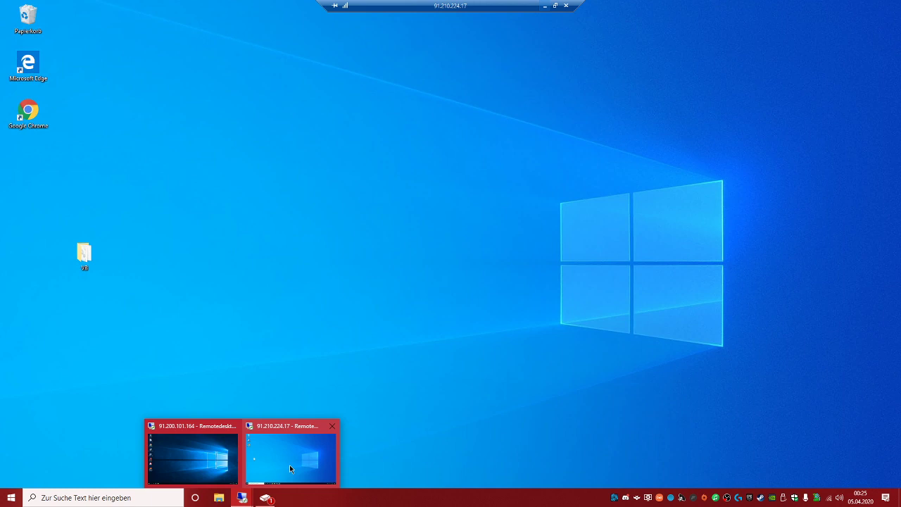
{"action": "left_click", "coordinate": [107, 255]}
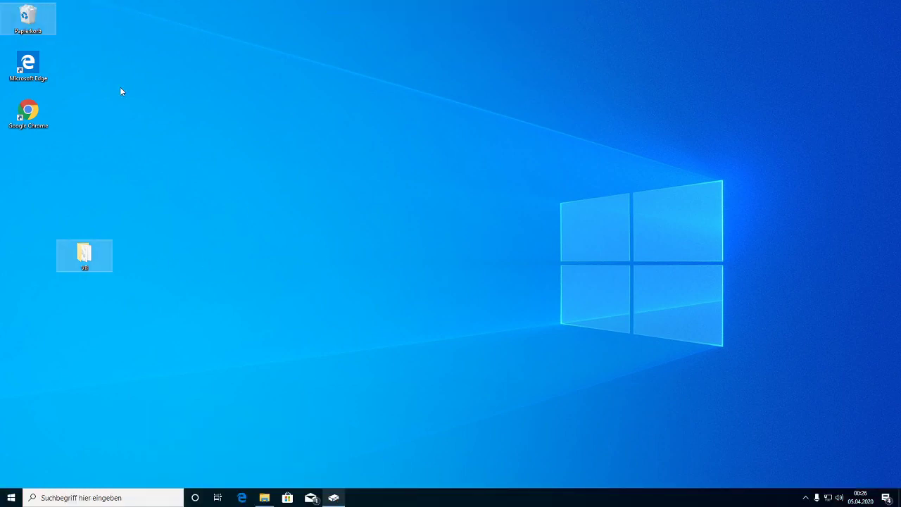
{"action": "key", "text": "Delete"}
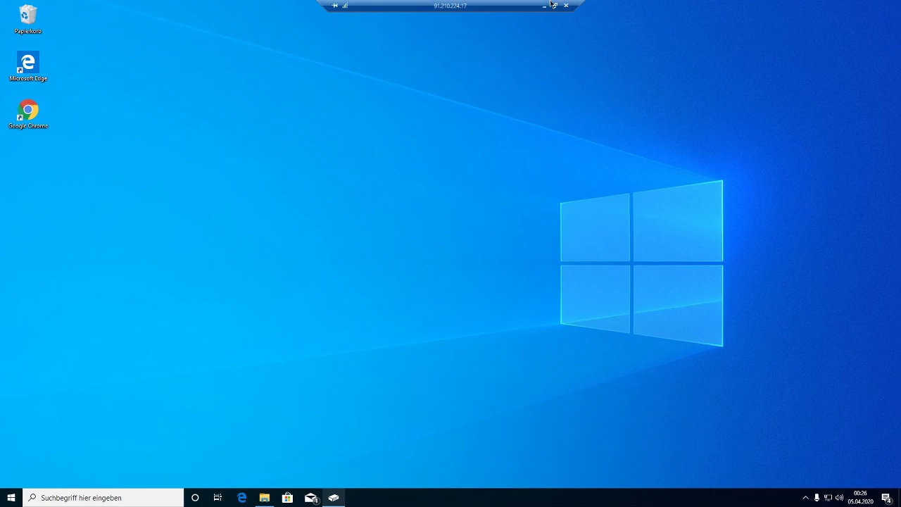
{"action": "left_click", "coordinate": [550, 4]}
Bring the 91.200.101.164 remote session back up to view its desktop shortcuts, and minimize it once more.
{"action": "mouse_move", "coordinate": [242, 497]}
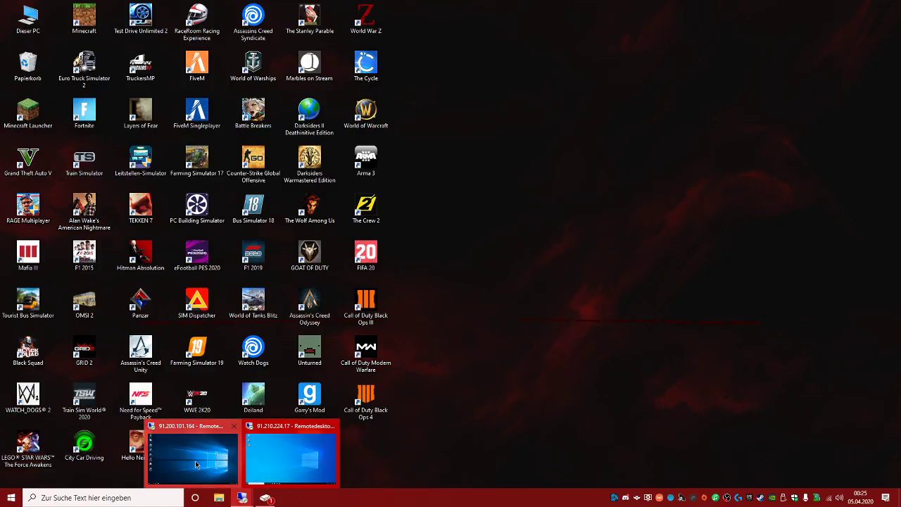
{"action": "left_click", "coordinate": [198, 465]}
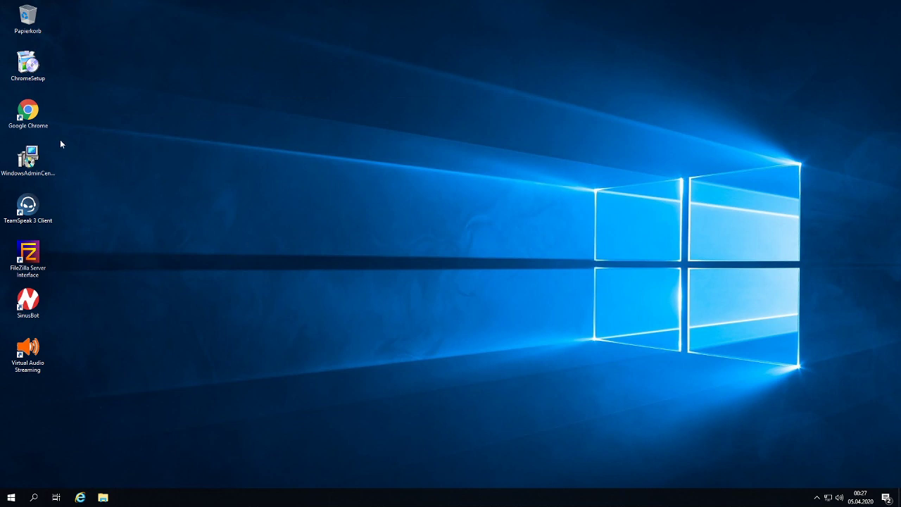
{"action": "left_click", "coordinate": [549, 5]}
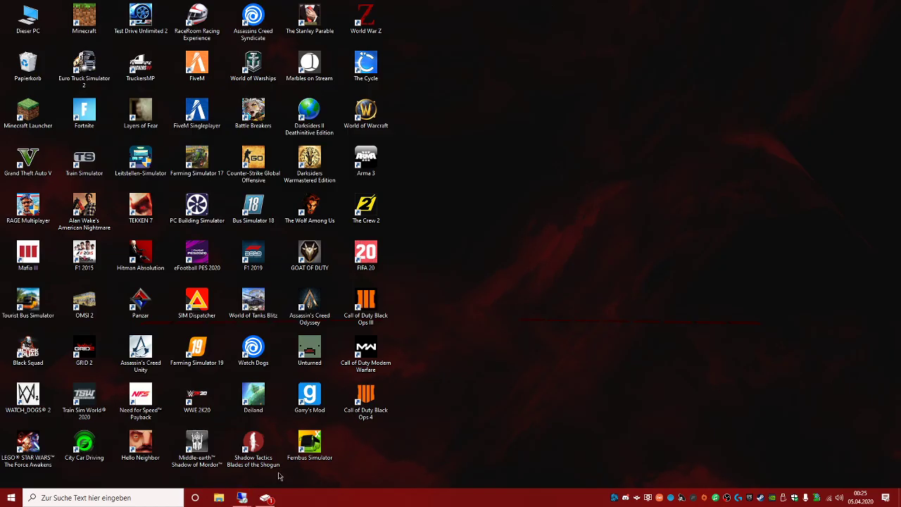
Switch to Google Chrome with an empty new tab.
{"action": "left_click", "coordinate": [106, 498]}
{"action": "key", "text": "Escape"}
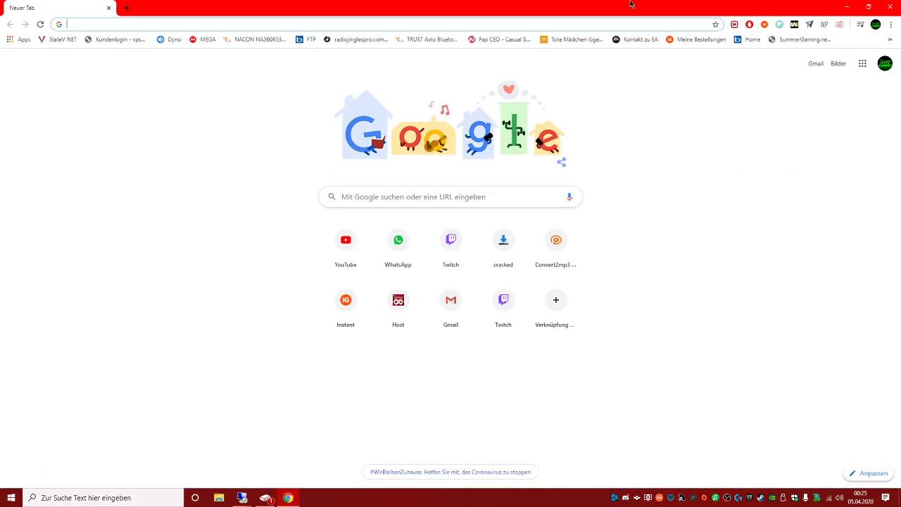
Open the jner-gaming.de website and highlight the heading of its Minecraft server hosting offer.
{"action": "type", "text": "jn"}
{"action": "key", "text": "Return"}
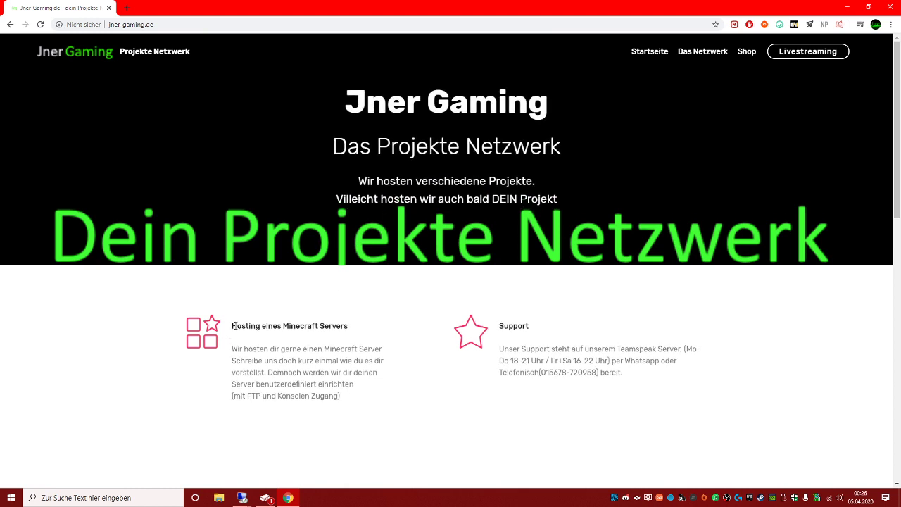
{"action": "left_click_drag", "start_coordinate": [234, 326], "coordinate": [366, 336]}
{"action": "left_click", "coordinate": [366, 335]}
Highlight the support description with its contact channels and hours, and clear the selection.
{"action": "left_click_drag", "start_coordinate": [564, 332], "coordinate": [713, 379]}
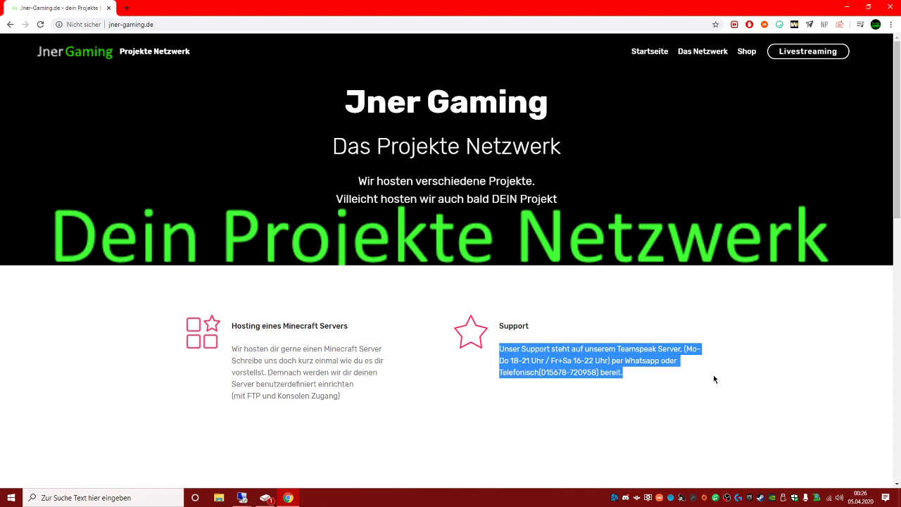
{"action": "left_click_drag", "start_coordinate": [609, 348], "coordinate": [662, 380]}
{"action": "left_click", "coordinate": [662, 381]}
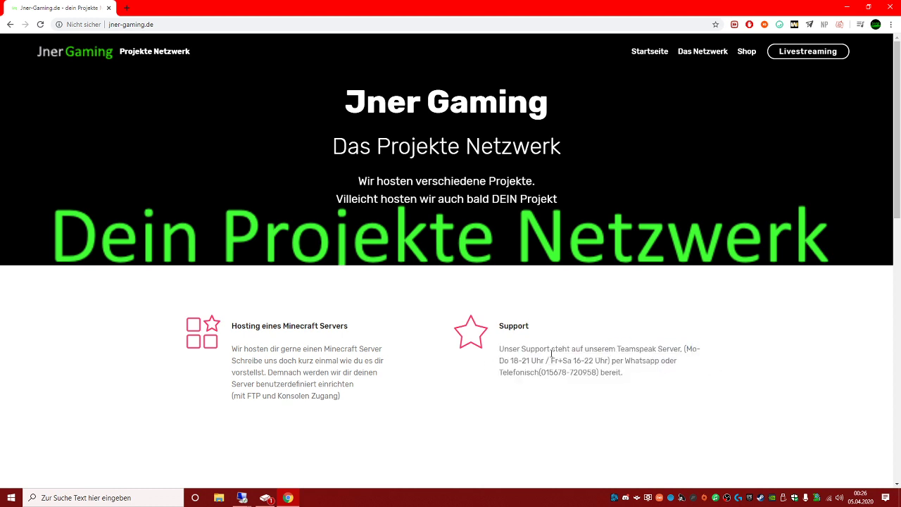
{"action": "left_click_drag", "start_coordinate": [555, 365], "coordinate": [637, 377]}
{"action": "left_click", "coordinate": [639, 379]}
Highlight the Minecraft hosting description and look through the start page down to the partners section.
{"action": "scroll", "coordinate": [329, 352], "scroll_direction": "down", "scroll_amount": 1}
{"action": "left_click_drag", "start_coordinate": [232, 278], "coordinate": [218, 354]}
{"action": "left_click", "coordinate": [388, 354]}
{"action": "left_click", "coordinate": [304, 353]}
{"action": "scroll", "coordinate": [304, 353], "scroll_direction": "down", "scroll_amount": 1}
{"action": "scroll", "coordinate": [303, 352], "scroll_direction": "down", "scroll_amount": 5}
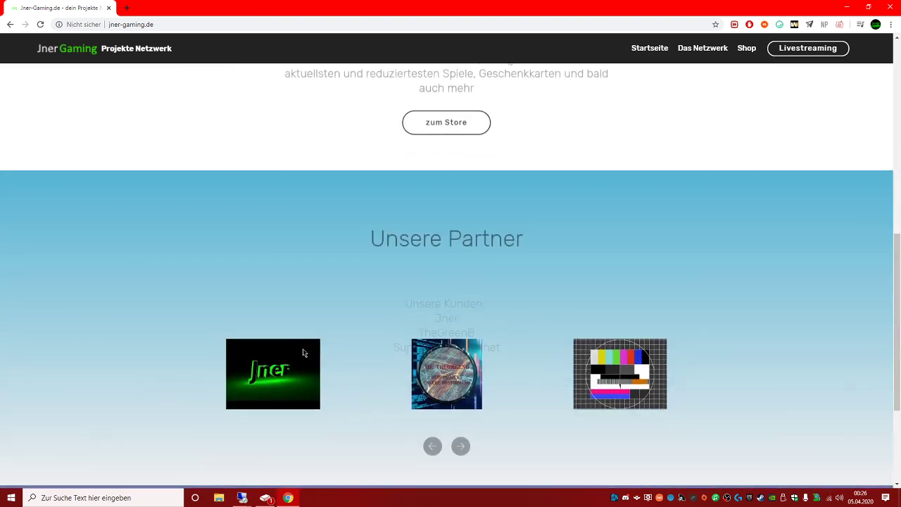
Open the store linked under the shopping section and view its game platform categories.
{"action": "scroll", "coordinate": [303, 352], "scroll_direction": "up", "scroll_amount": 3}
{"action": "left_click", "coordinate": [467, 320]}
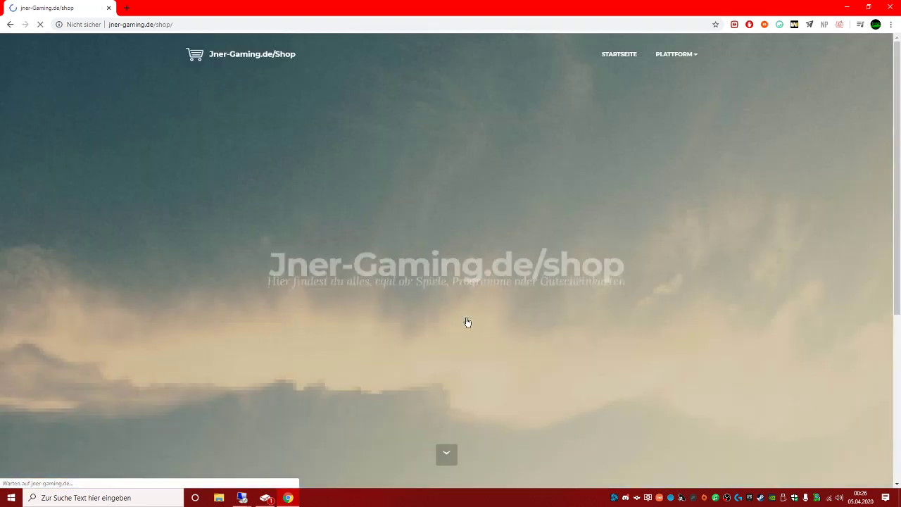
{"action": "scroll", "coordinate": [309, 305], "scroll_direction": "down", "scroll_amount": 3}
{"action": "scroll", "coordinate": [308, 305], "scroll_direction": "down", "scroll_amount": 1}
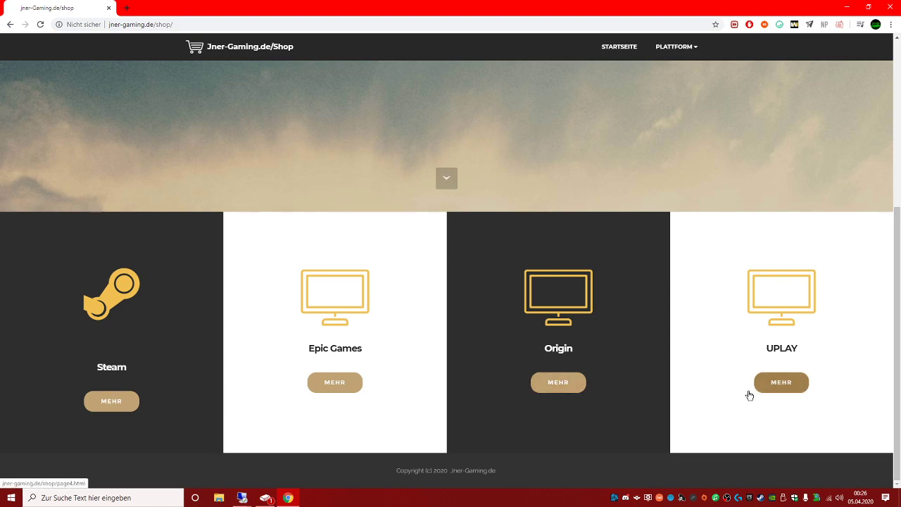
Open the shop's Steam category and follow the purchase link for Mount & Blade II: Bannerlord.
{"action": "left_click", "coordinate": [124, 401]}
{"action": "scroll", "coordinate": [251, 335], "scroll_direction": "down", "scroll_amount": 2}
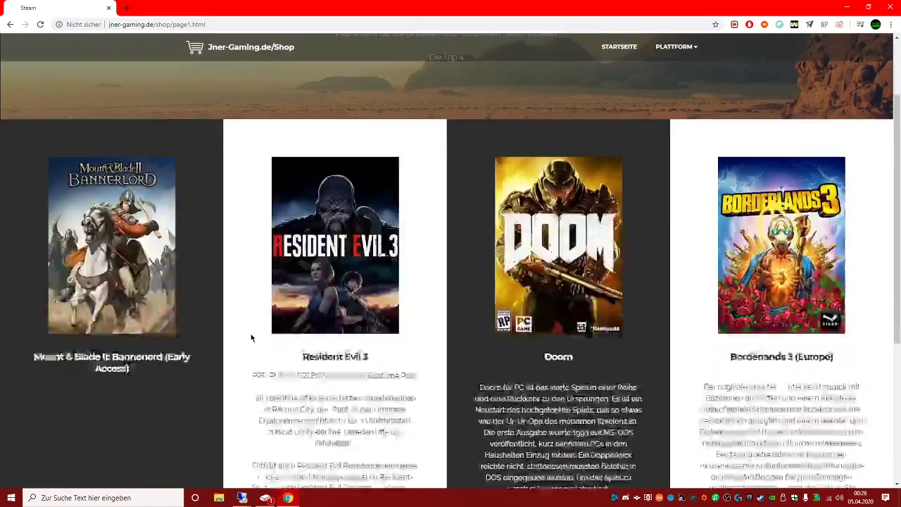
{"action": "scroll", "coordinate": [251, 336], "scroll_direction": "up", "scroll_amount": 1}
{"action": "scroll", "coordinate": [404, 268], "scroll_direction": "down", "scroll_amount": 3}
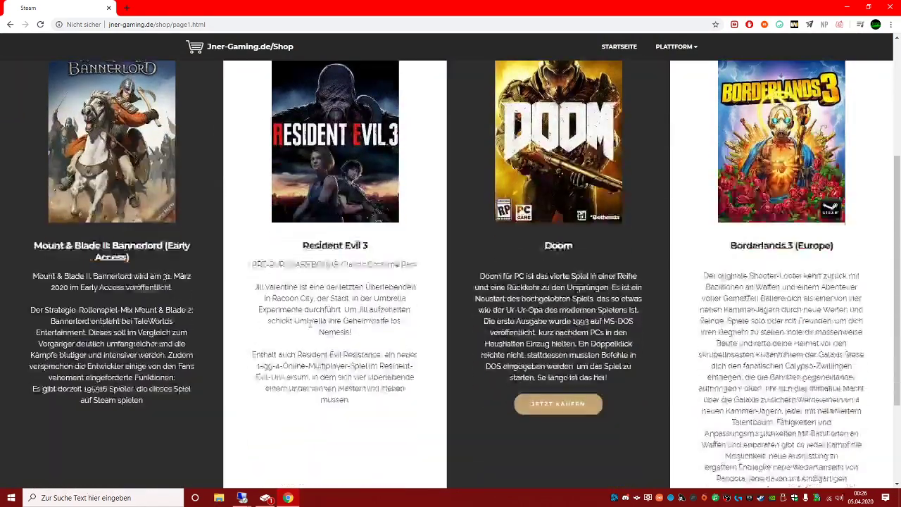
{"action": "left_click", "coordinate": [127, 396]}
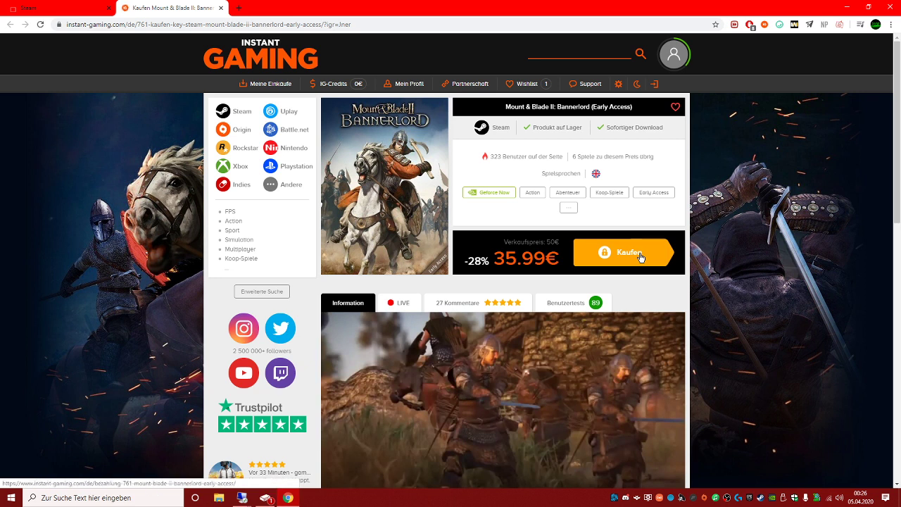
Close the Instant Gaming tab and go back from the Steam category to the shop's main page.
{"action": "left_click", "coordinate": [220, 8]}
{"action": "scroll", "coordinate": [362, 234], "scroll_direction": "up", "scroll_amount": 4}
{"action": "key", "text": "alt+Left"}
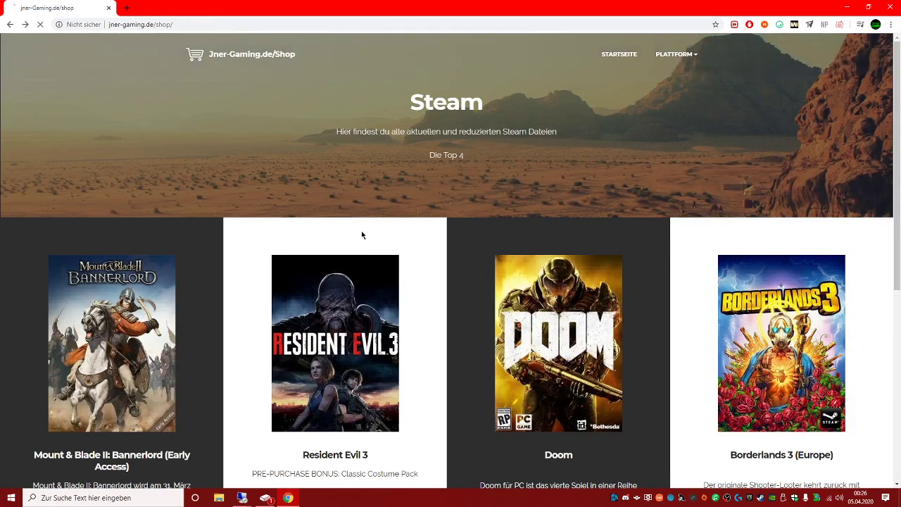
Point out "Gutscheinkarten" in the shop's tagline and look over the platform categories.
{"action": "scroll", "coordinate": [362, 234], "scroll_direction": "up", "scroll_amount": 5}
{"action": "left_click_drag", "start_coordinate": [625, 271], "coordinate": [656, 278]}
{"action": "left_click", "coordinate": [540, 273]}
{"action": "left_click", "coordinate": [656, 278]}
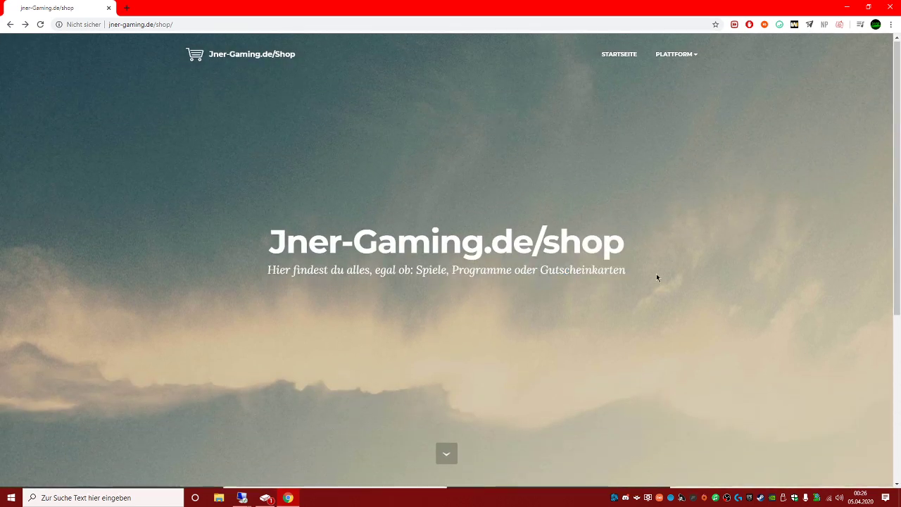
{"action": "scroll", "coordinate": [656, 274], "scroll_direction": "down", "scroll_amount": 4}
{"action": "scroll", "coordinate": [495, 468], "scroll_direction": "up", "scroll_amount": 4}
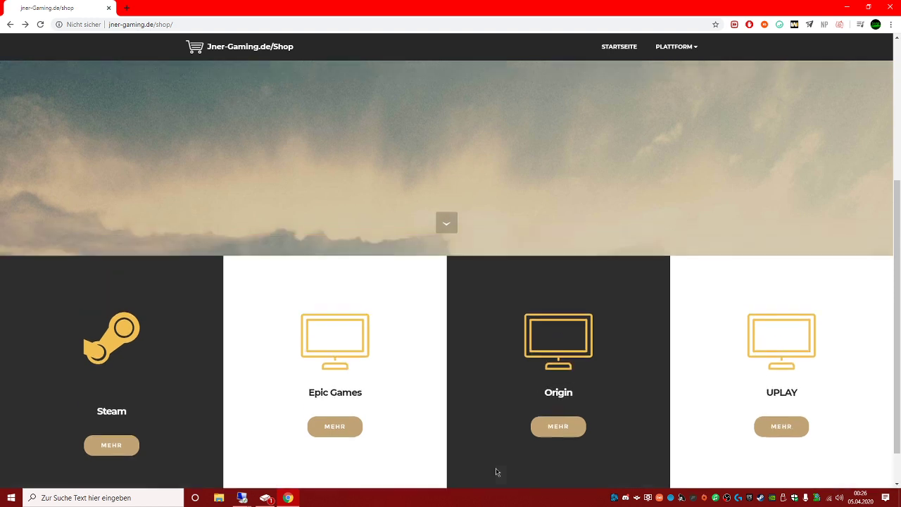
Highlight the word "Programme" in the shop's tagline and look at the platform categories again.
{"action": "double_click", "coordinate": [456, 271]}
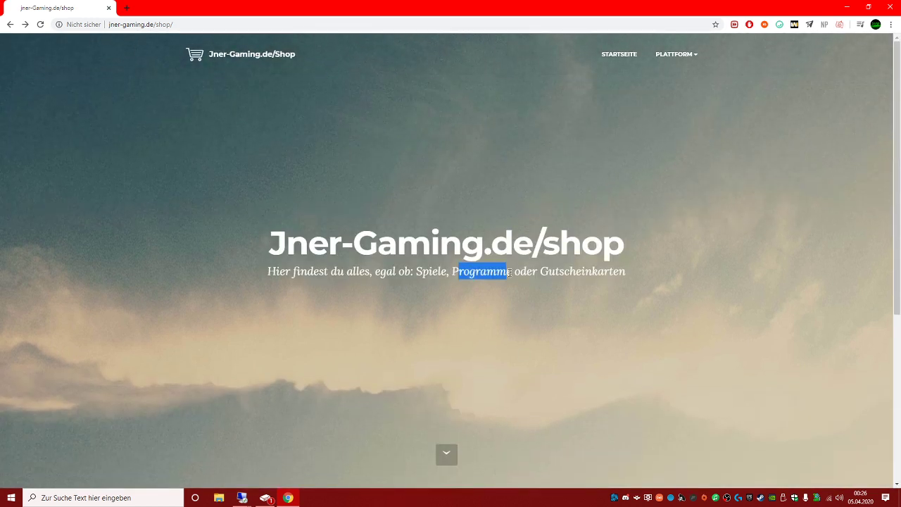
{"action": "left_click", "coordinate": [508, 301]}
{"action": "scroll", "coordinate": [508, 302], "scroll_direction": "down", "scroll_amount": 4}
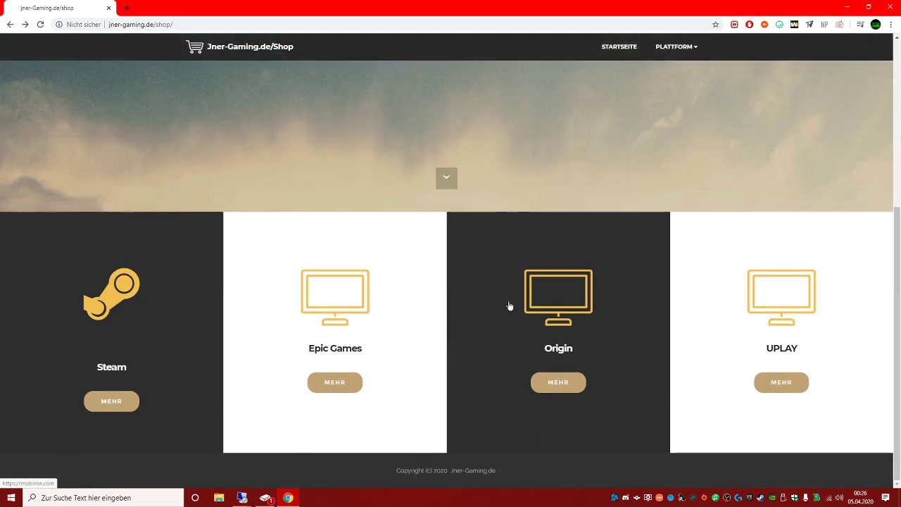
{"action": "scroll", "coordinate": [509, 305], "scroll_direction": "up", "scroll_amount": 4}
Highlight parts of the shop's title and tagline, and clear the selection.
{"action": "left_click_drag", "start_coordinate": [254, 189], "coordinate": [495, 196]}
{"action": "left_click", "coordinate": [495, 195]}
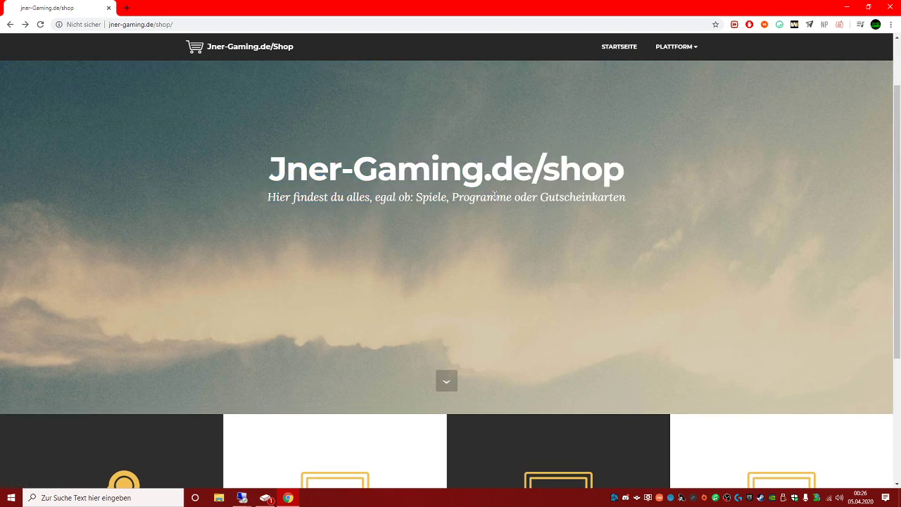
{"action": "scroll", "coordinate": [492, 293], "scroll_direction": "up", "scroll_amount": 1}
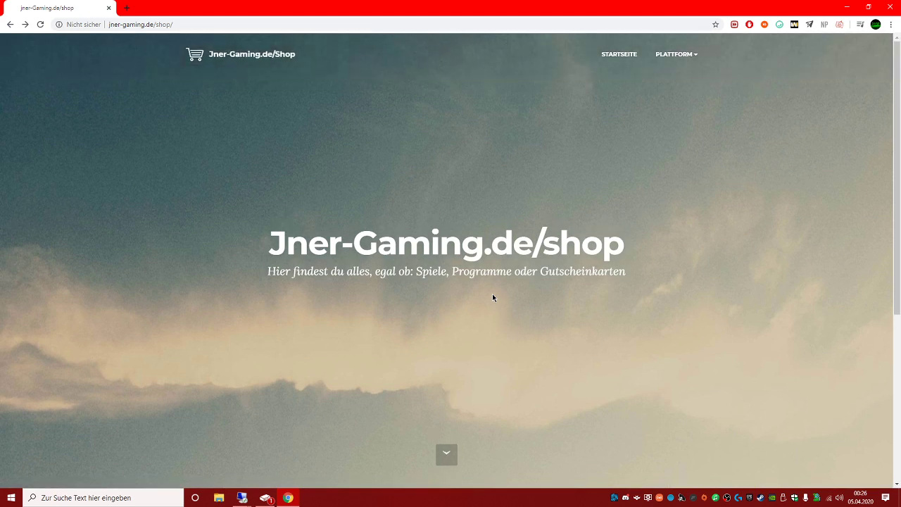
{"action": "double_click", "coordinate": [578, 232]}
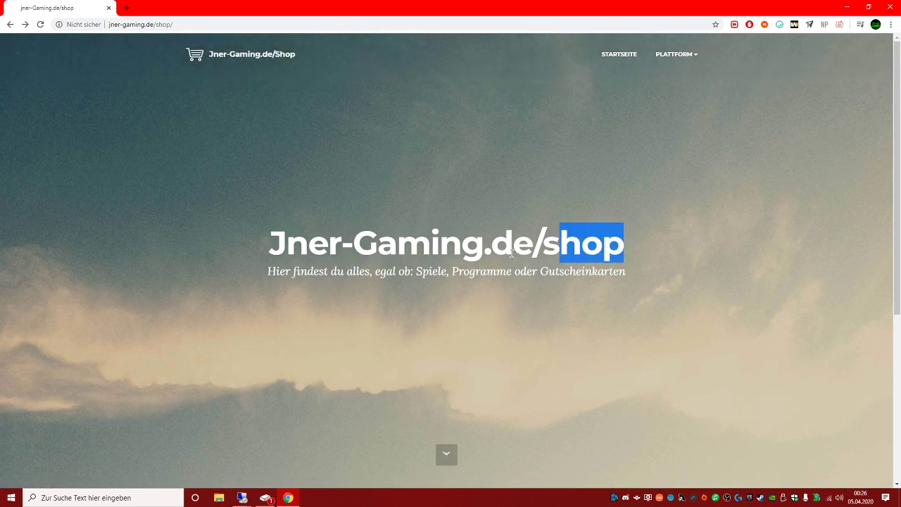
{"action": "left_click_drag", "start_coordinate": [268, 271], "coordinate": [362, 271]}
{"action": "left_click", "coordinate": [359, 266]}
Return to the jner-gaming.de start page, view the shopping and partners sections, and reopen the store.
{"action": "scroll", "coordinate": [359, 266], "scroll_direction": "down", "scroll_amount": 5}
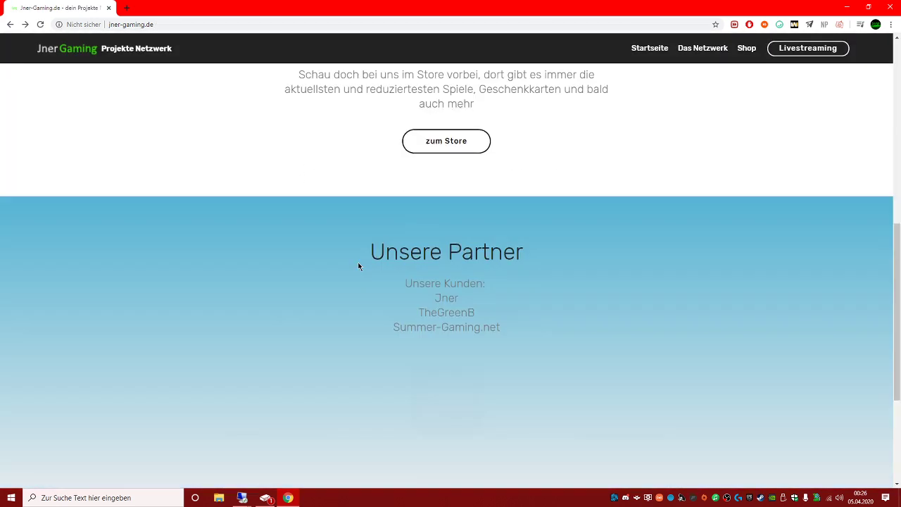
{"action": "scroll", "coordinate": [359, 266], "scroll_direction": "up", "scroll_amount": 2}
{"action": "scroll", "coordinate": [358, 266], "scroll_direction": "up", "scroll_amount": 3}
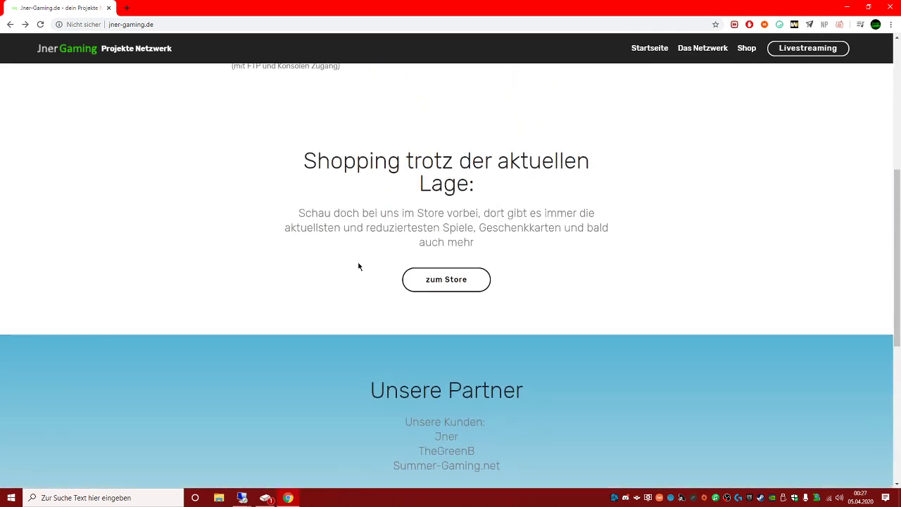
{"action": "left_click", "coordinate": [470, 330]}
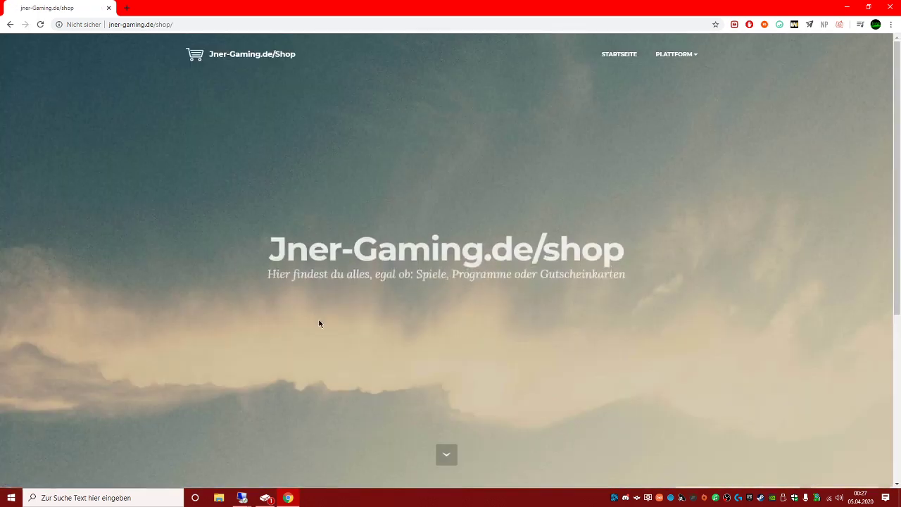